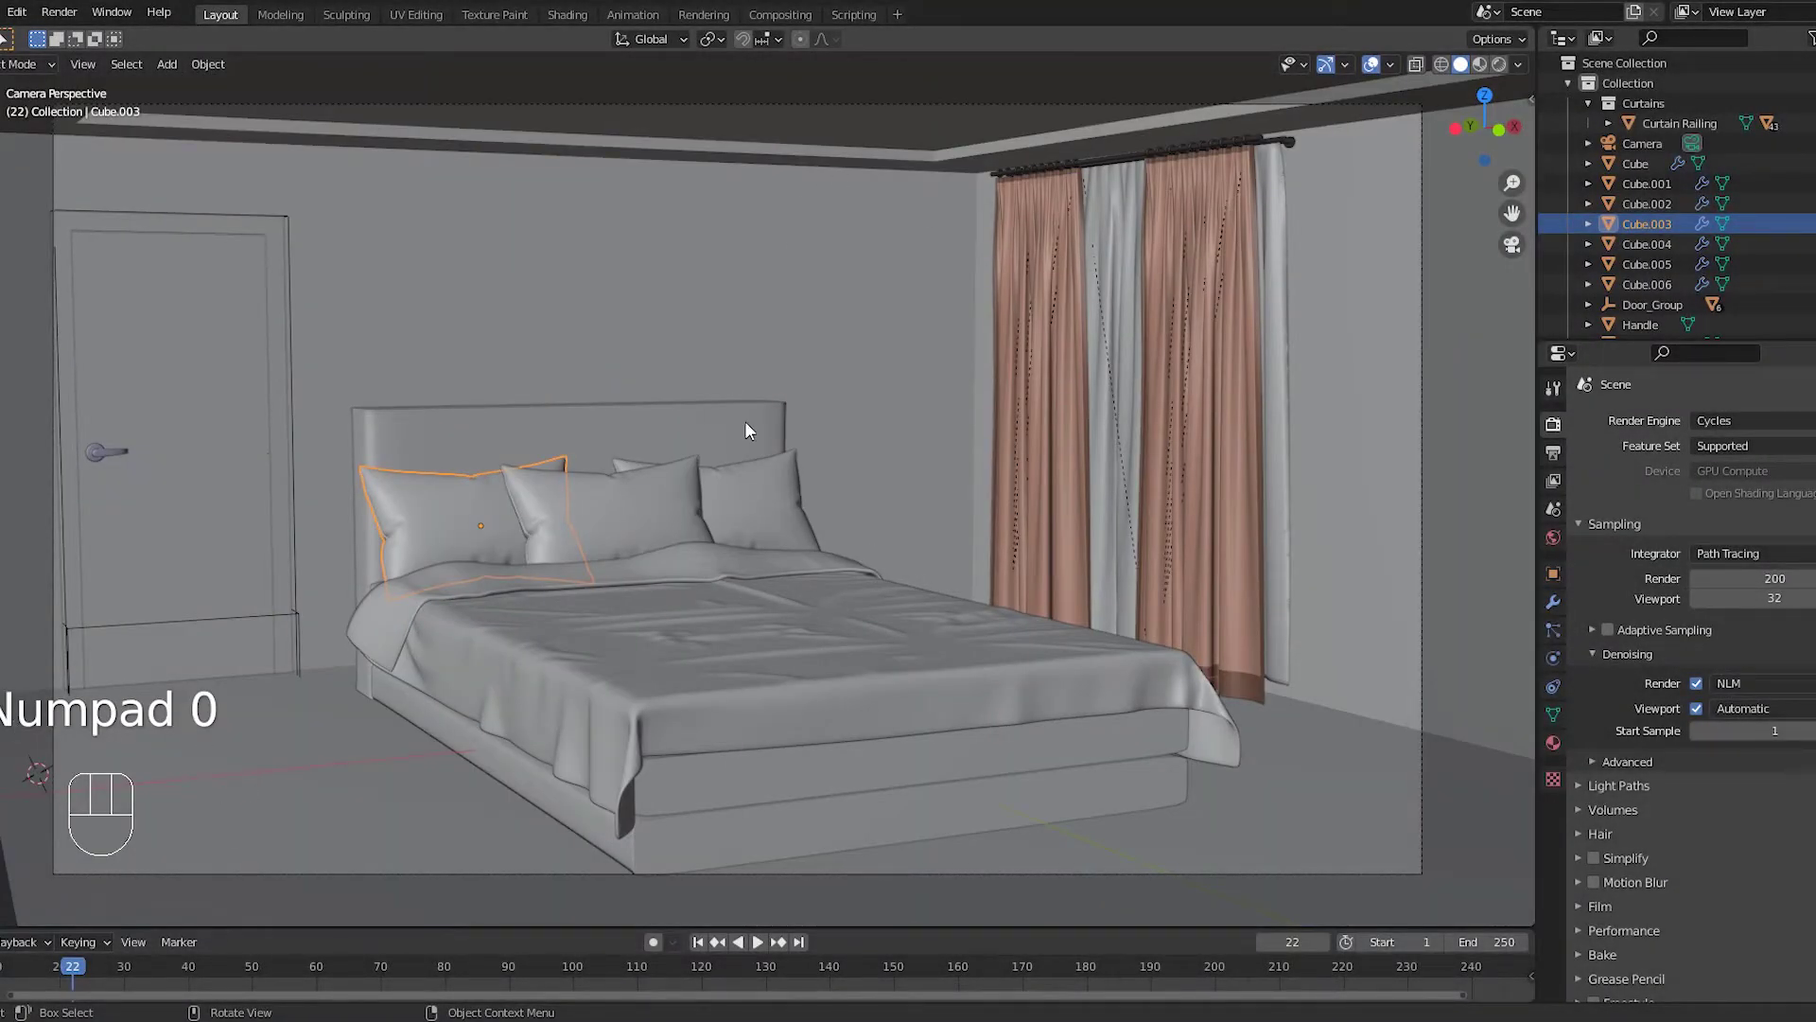
# Select the bedroom camera, show its camera data properties, and open the viewport sidebar
pyautogui.click(1421, 368)
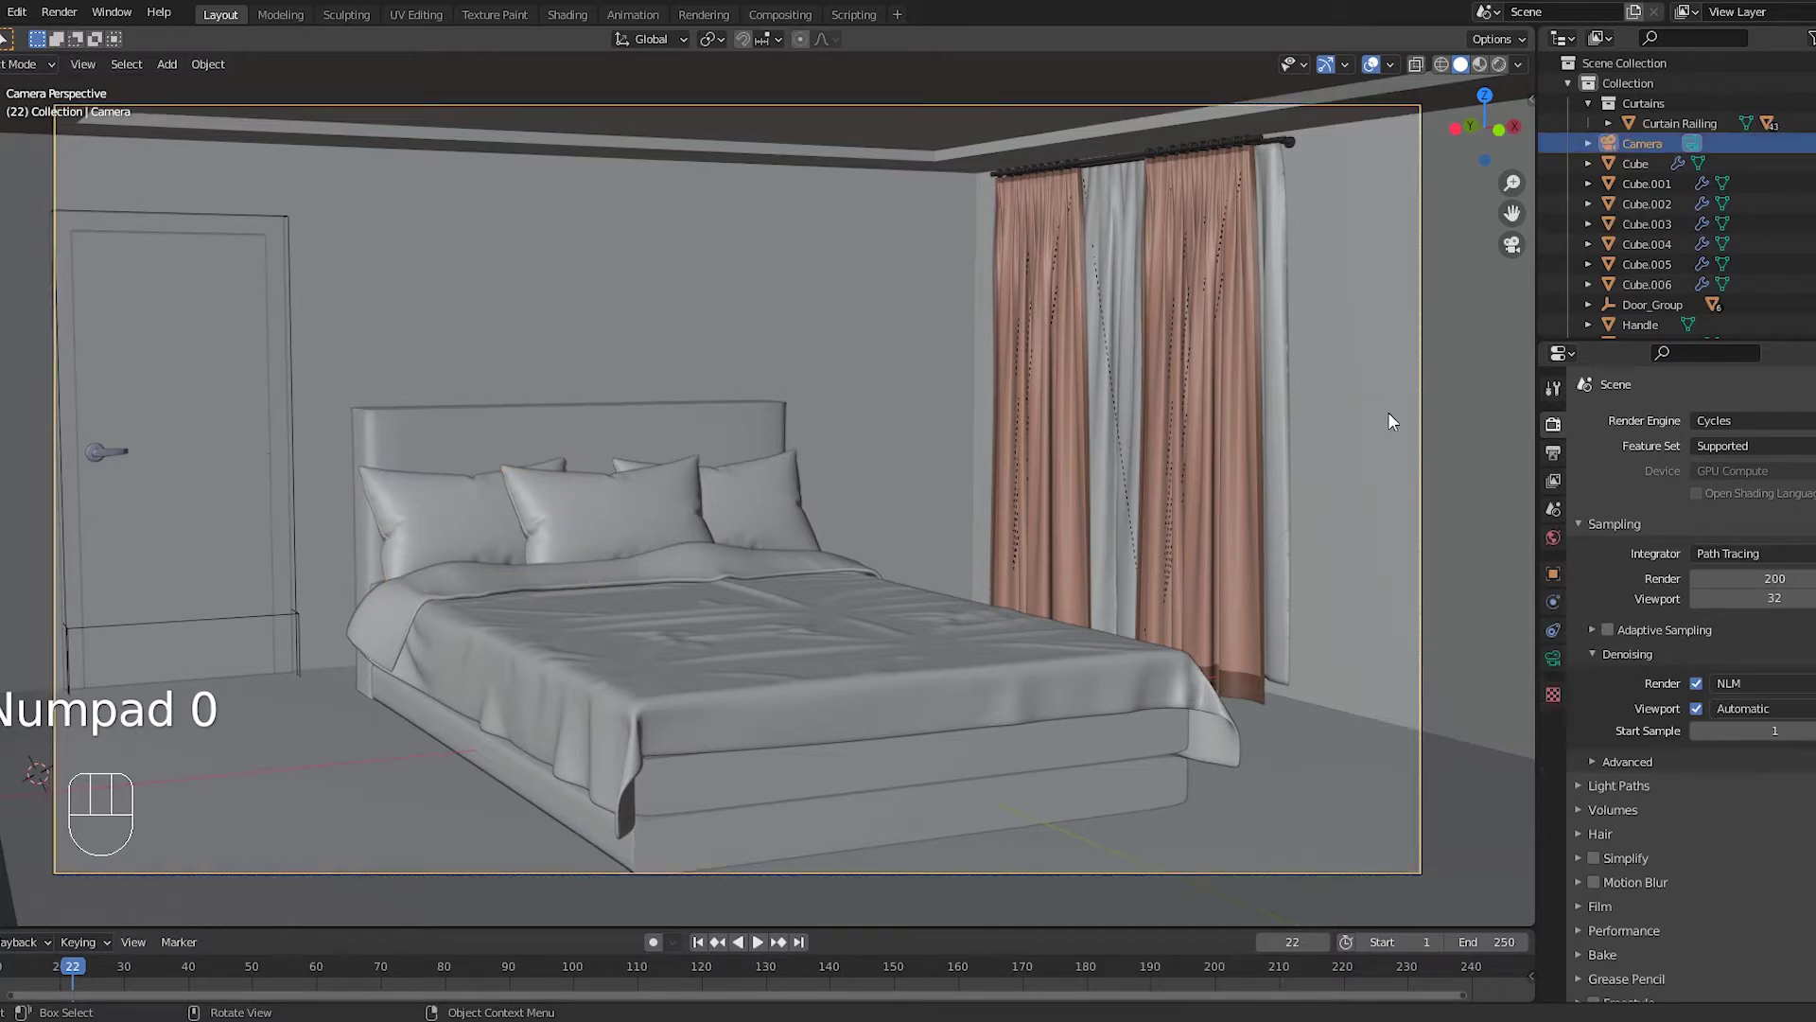
pyautogui.click(1551, 657)
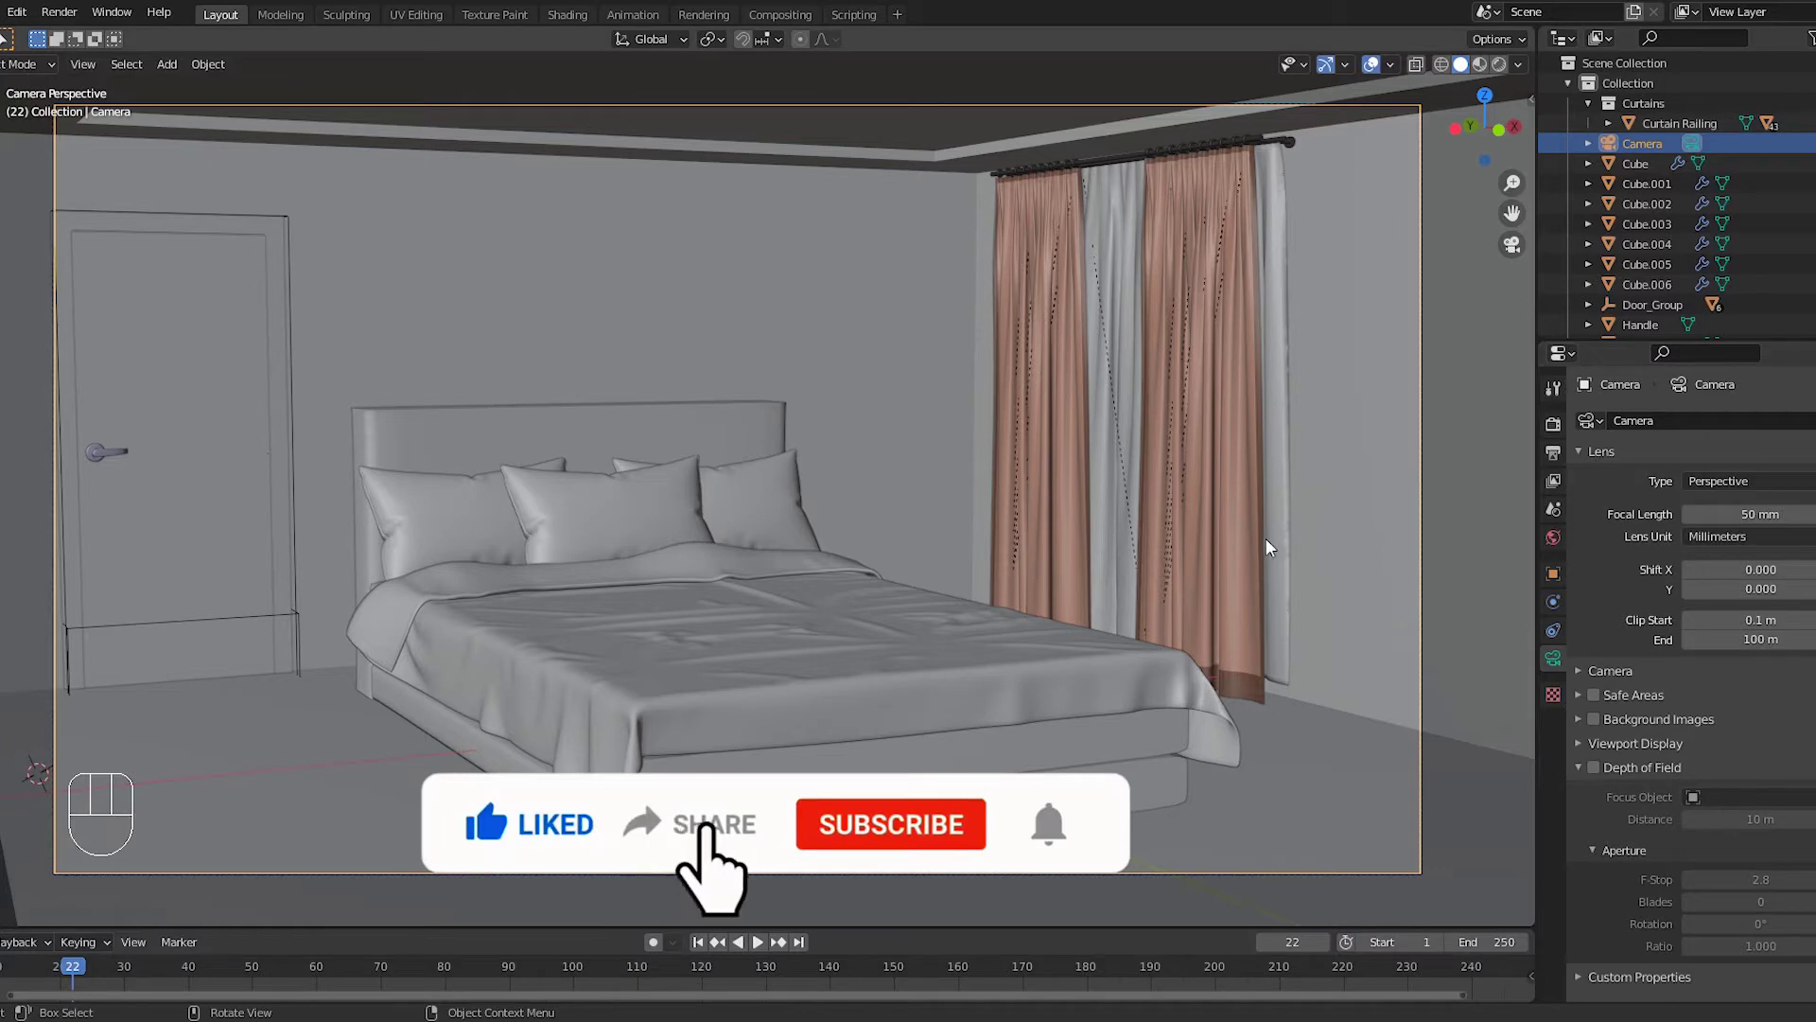
pyautogui.press('n')
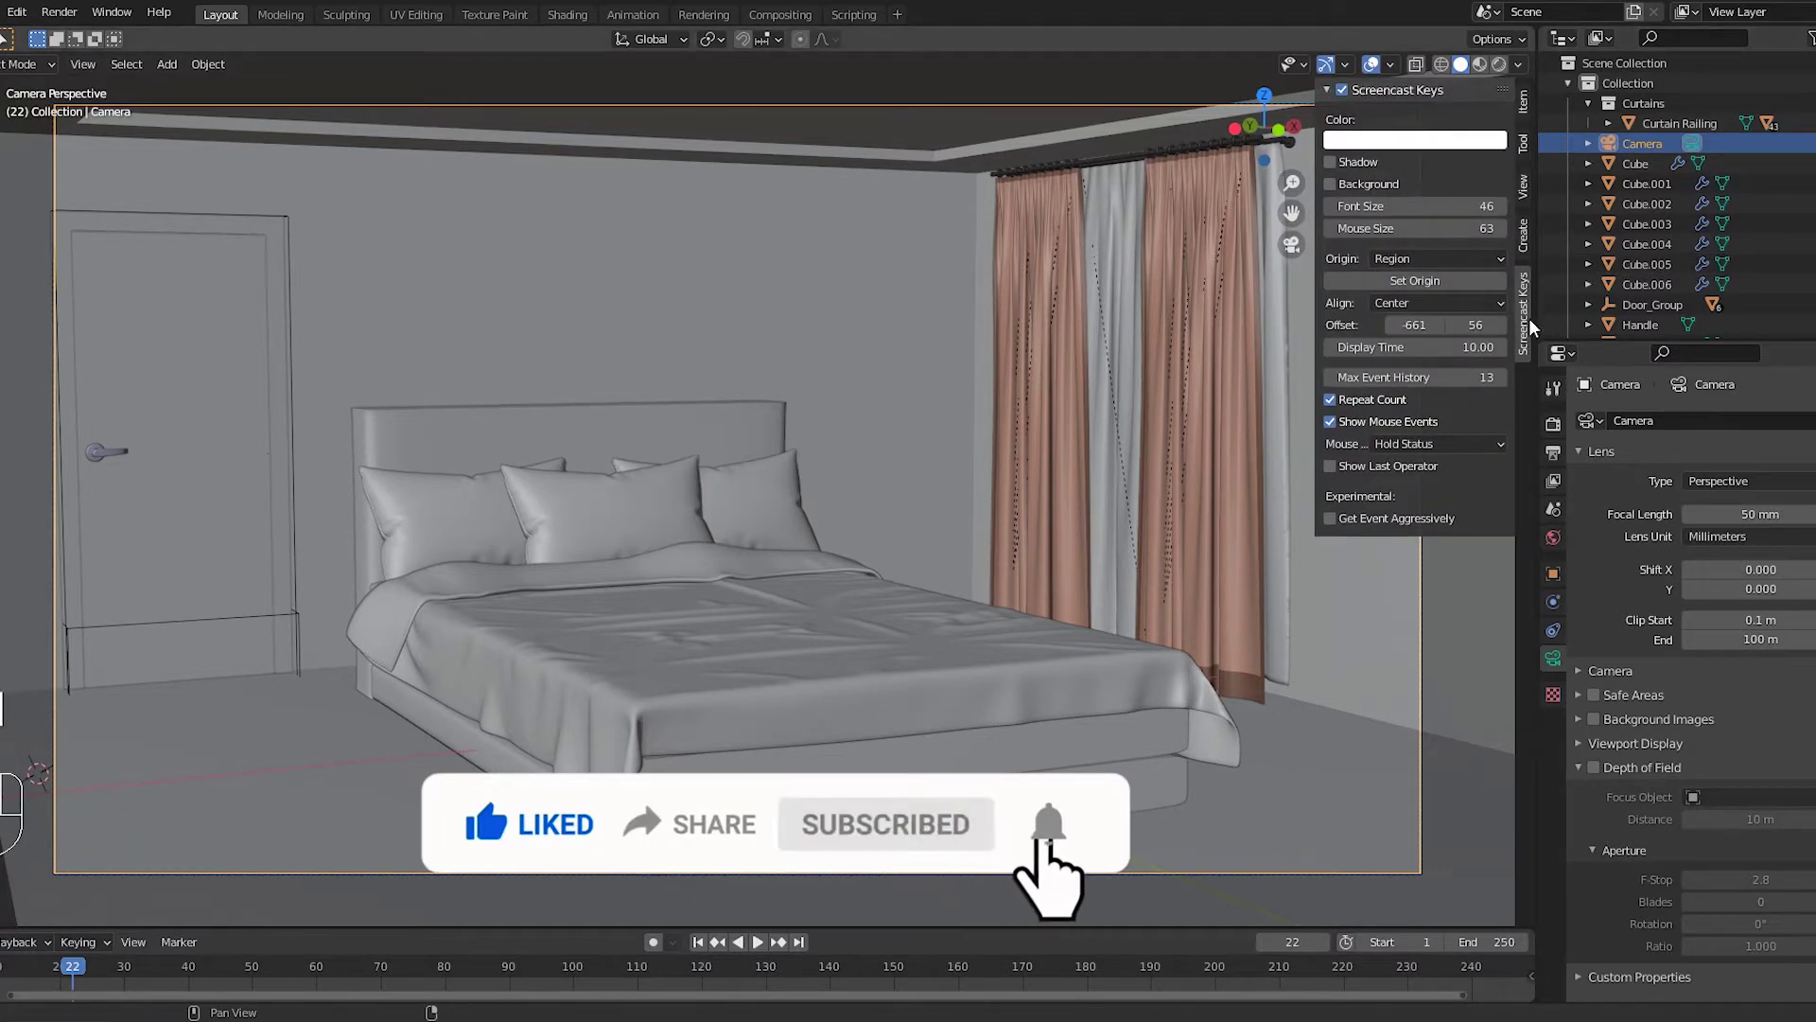
# Enable Lock Camera to View in the sidebar's View tab, then hide the sidebar
pyautogui.click(1521, 238)
pyautogui.click(1521, 192)
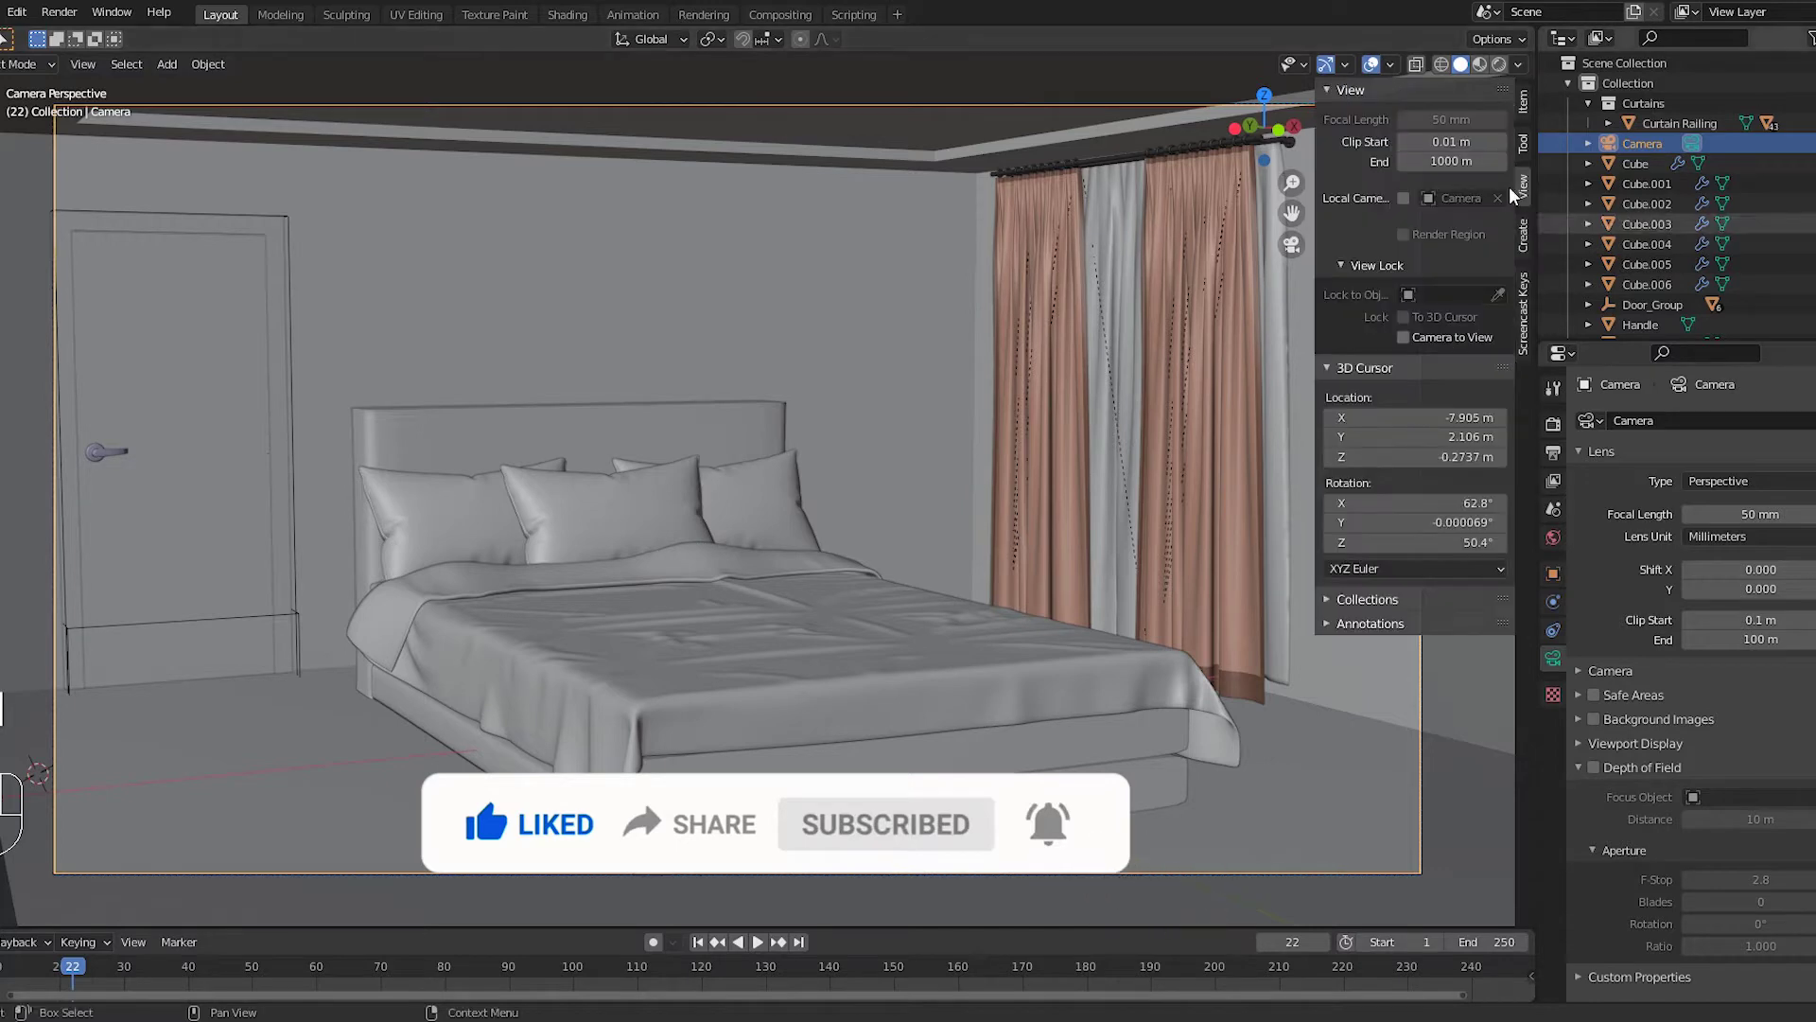
pyautogui.click(1414, 337)
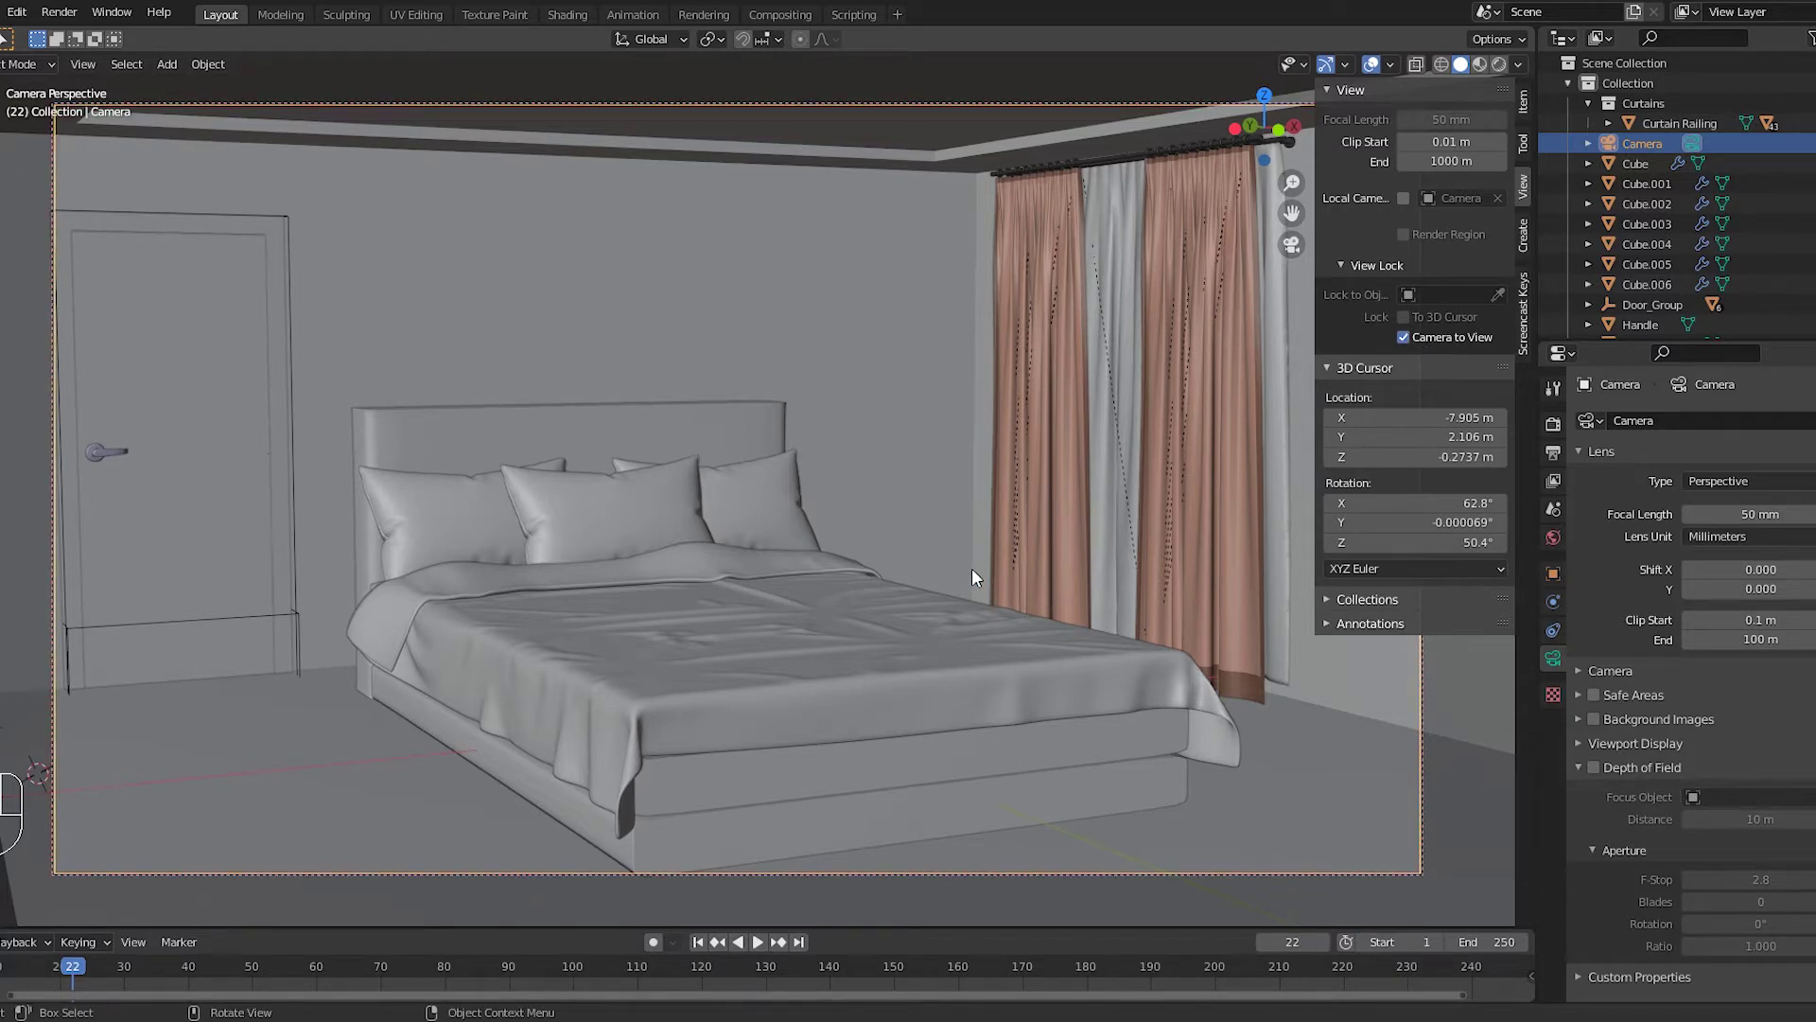
pyautogui.press('n')
# Move the locked camera to reframe the bed, then leave camera view and orbit closer
pyautogui.moveTo(853, 598)
pyautogui.mouseDown(button='middle')
pyautogui.moveTo(868, 568)
pyautogui.moveTo(989, 510)
pyautogui.moveTo(929, 489)
pyautogui.mouseUp(button='middle')
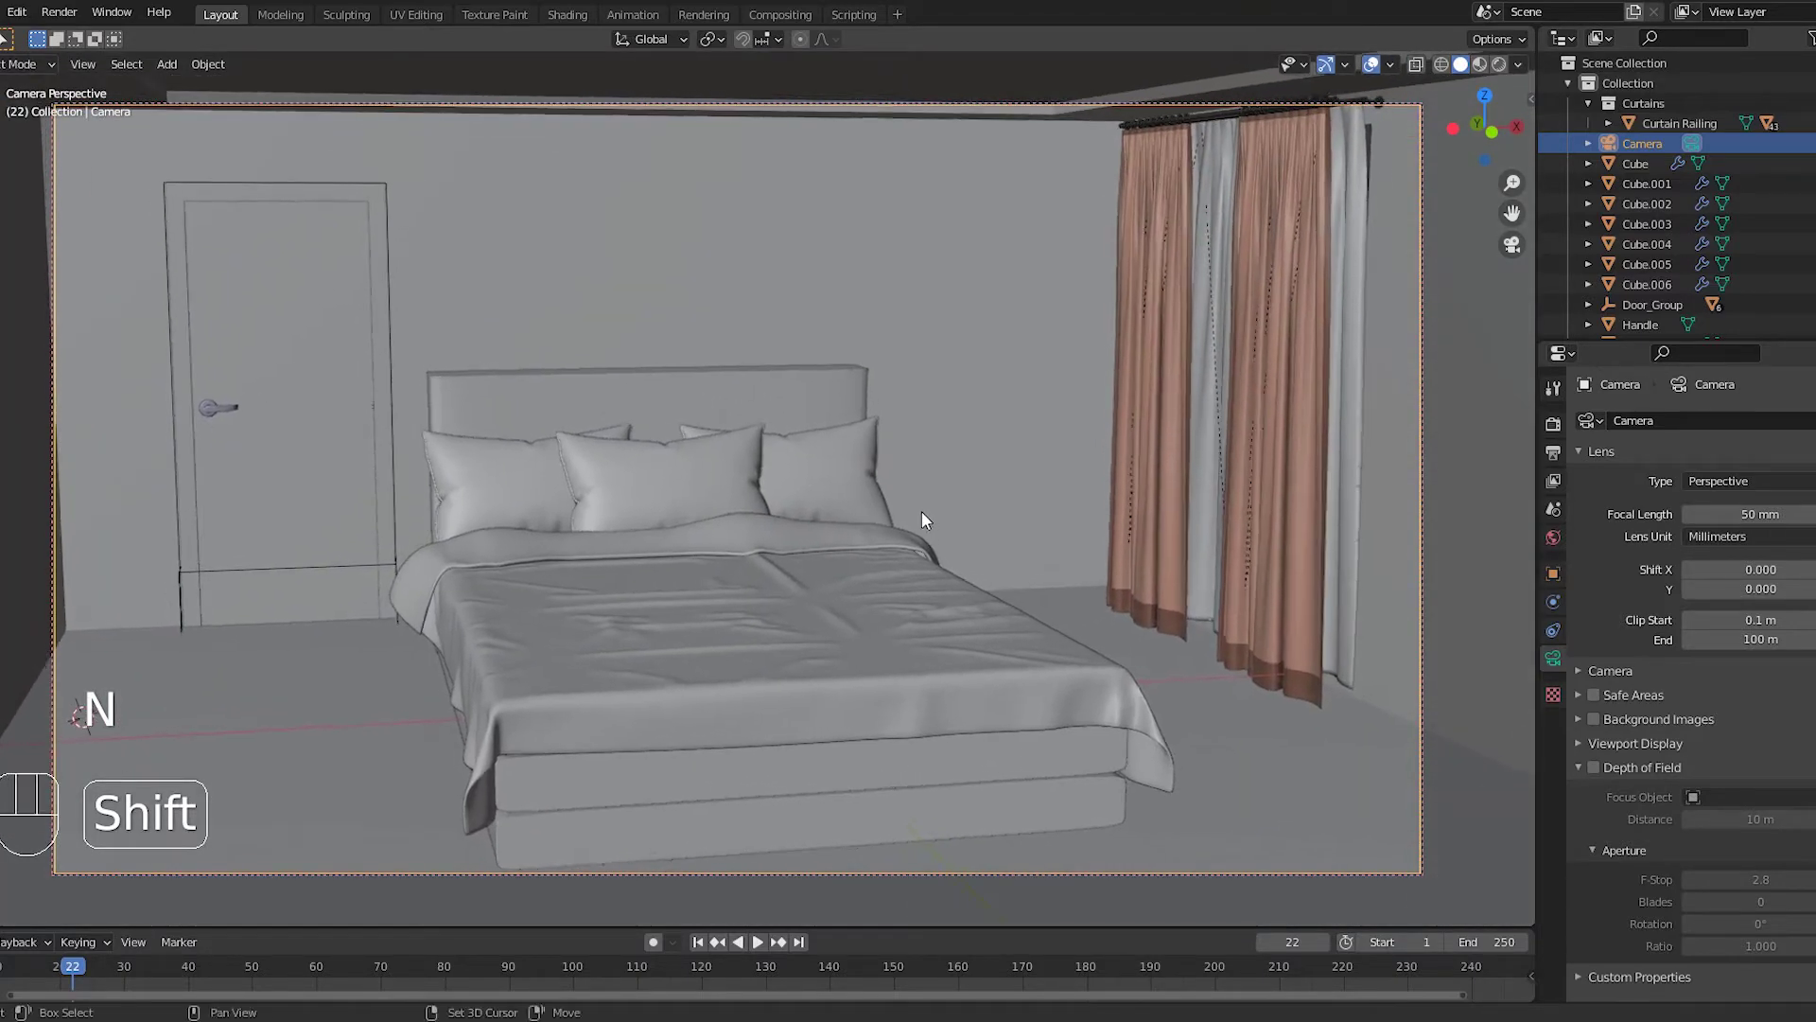
pyautogui.scroll(2, 924, 511)
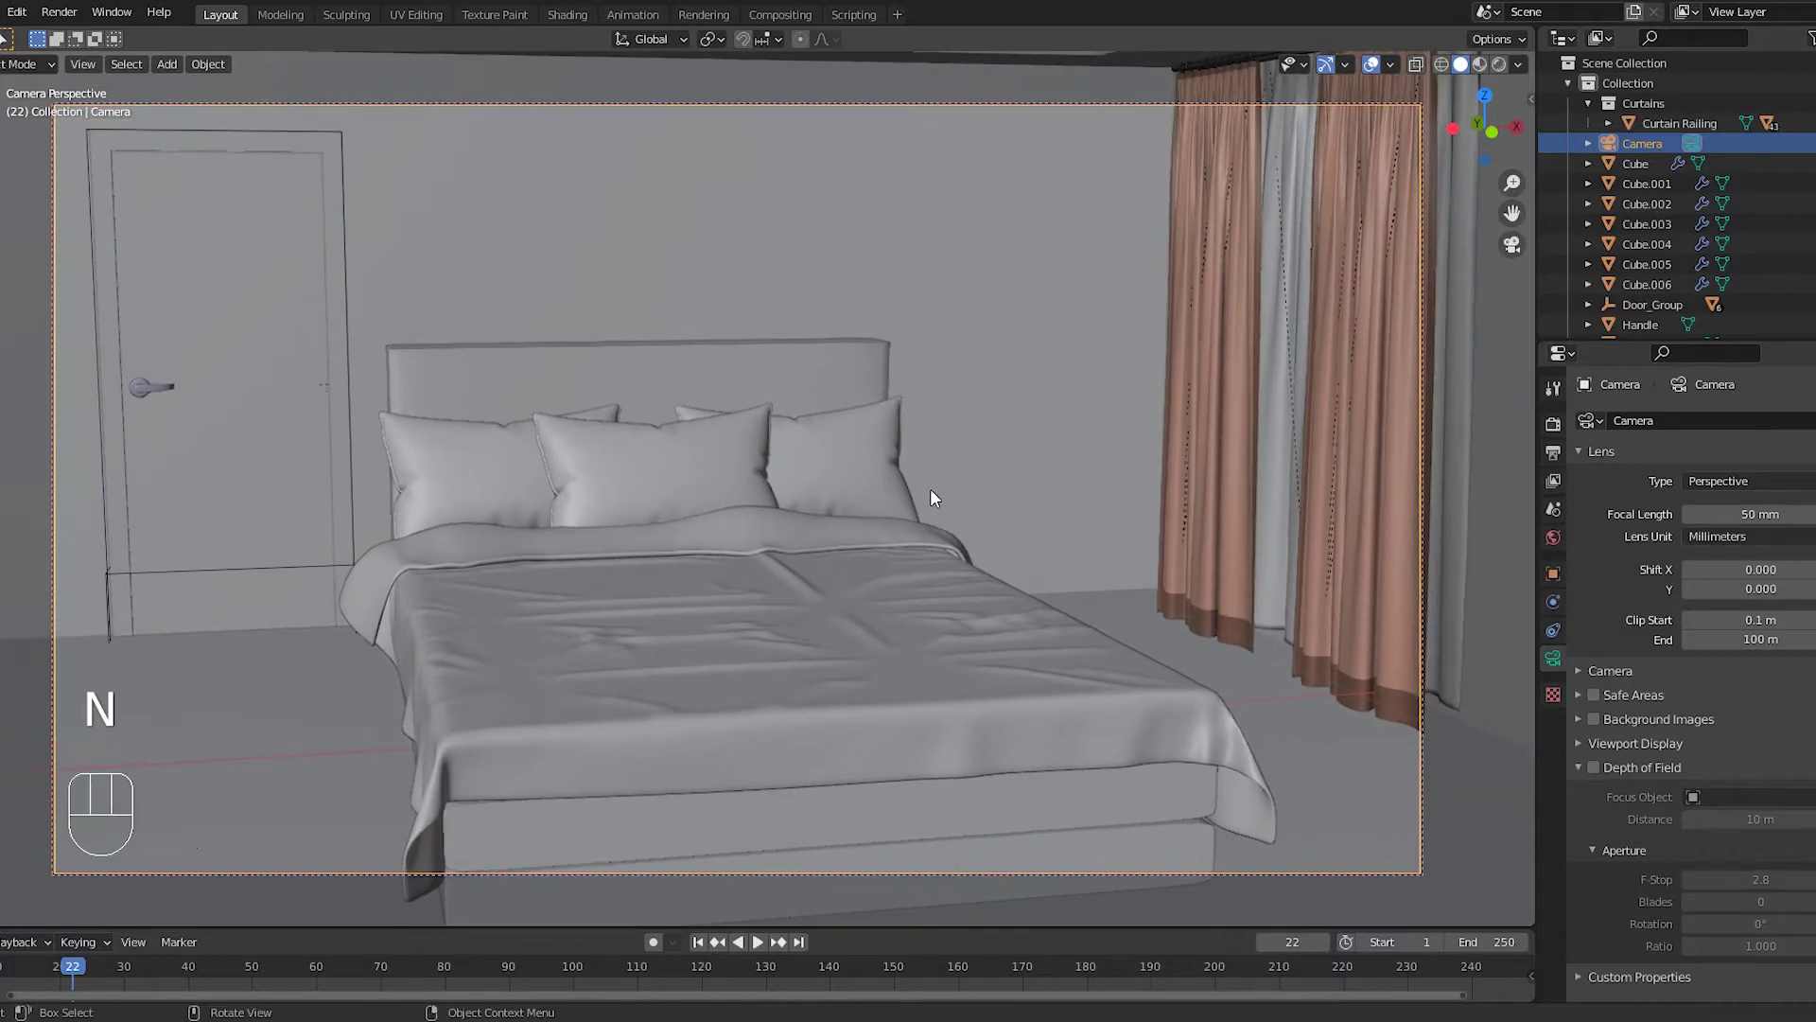
pyautogui.scroll(-2, 924, 504)
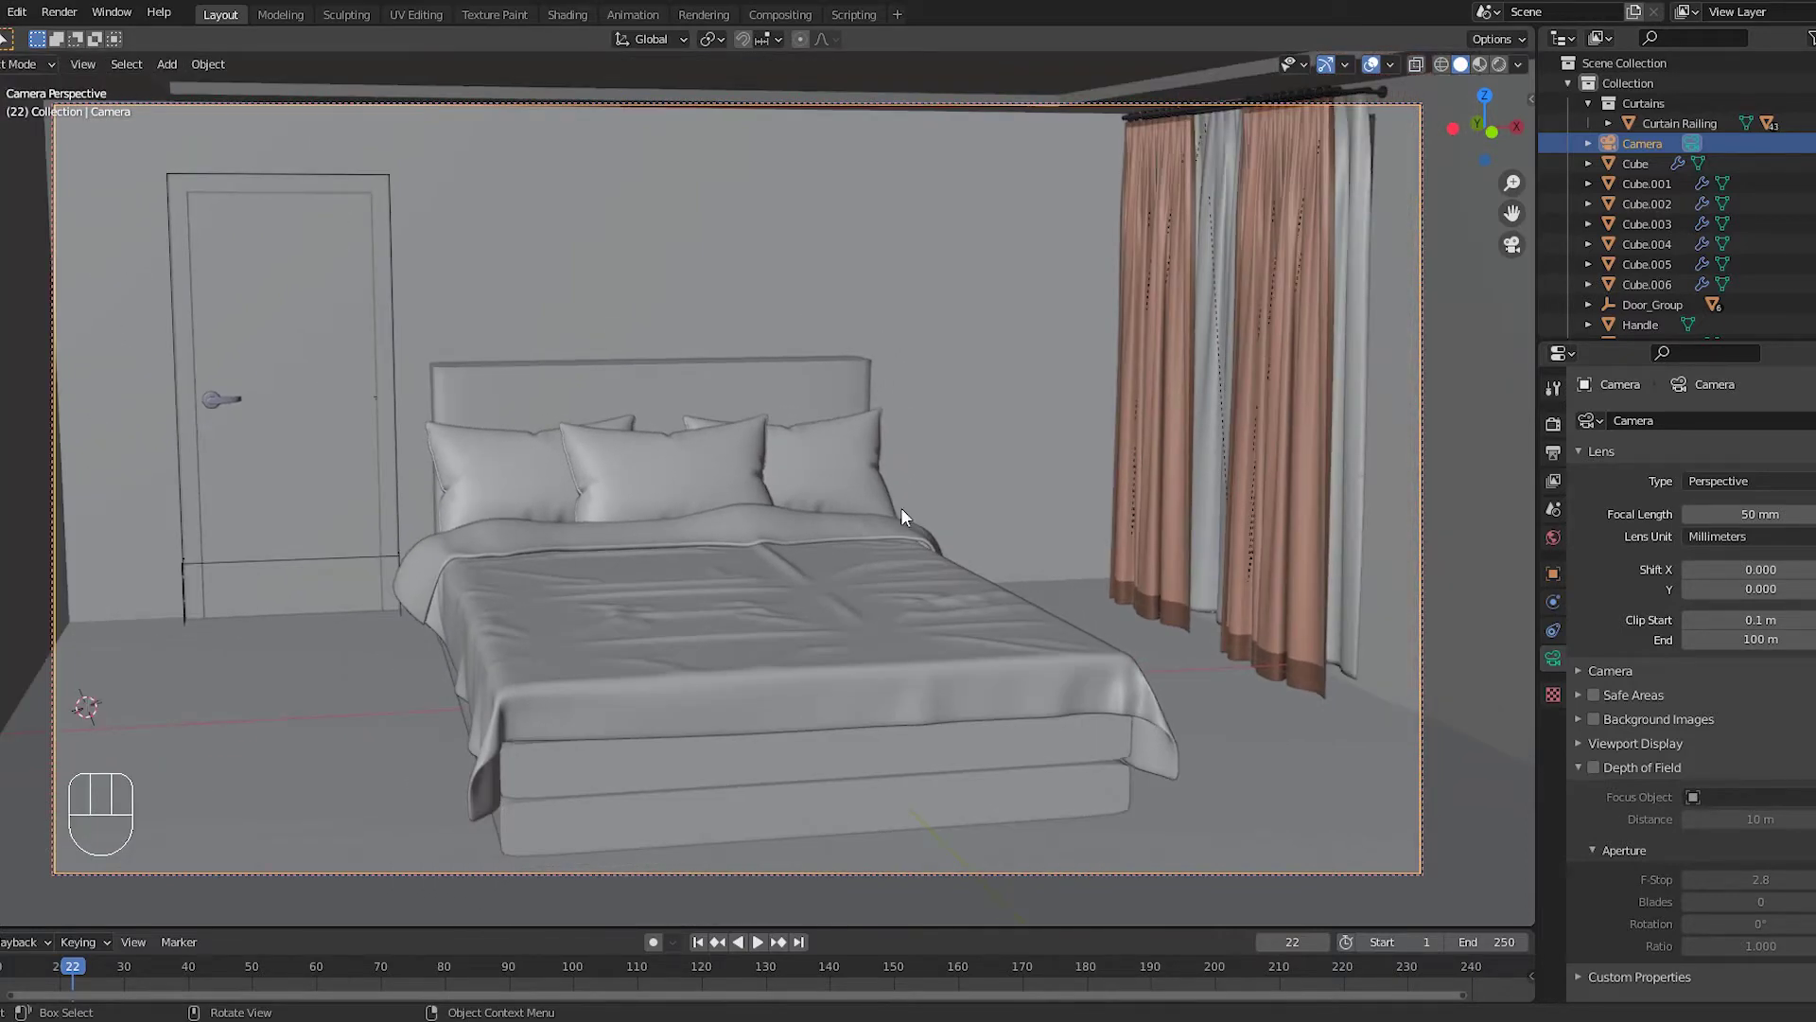
pyautogui.press('KP_0')
pyautogui.scroll(-3, 883, 528)
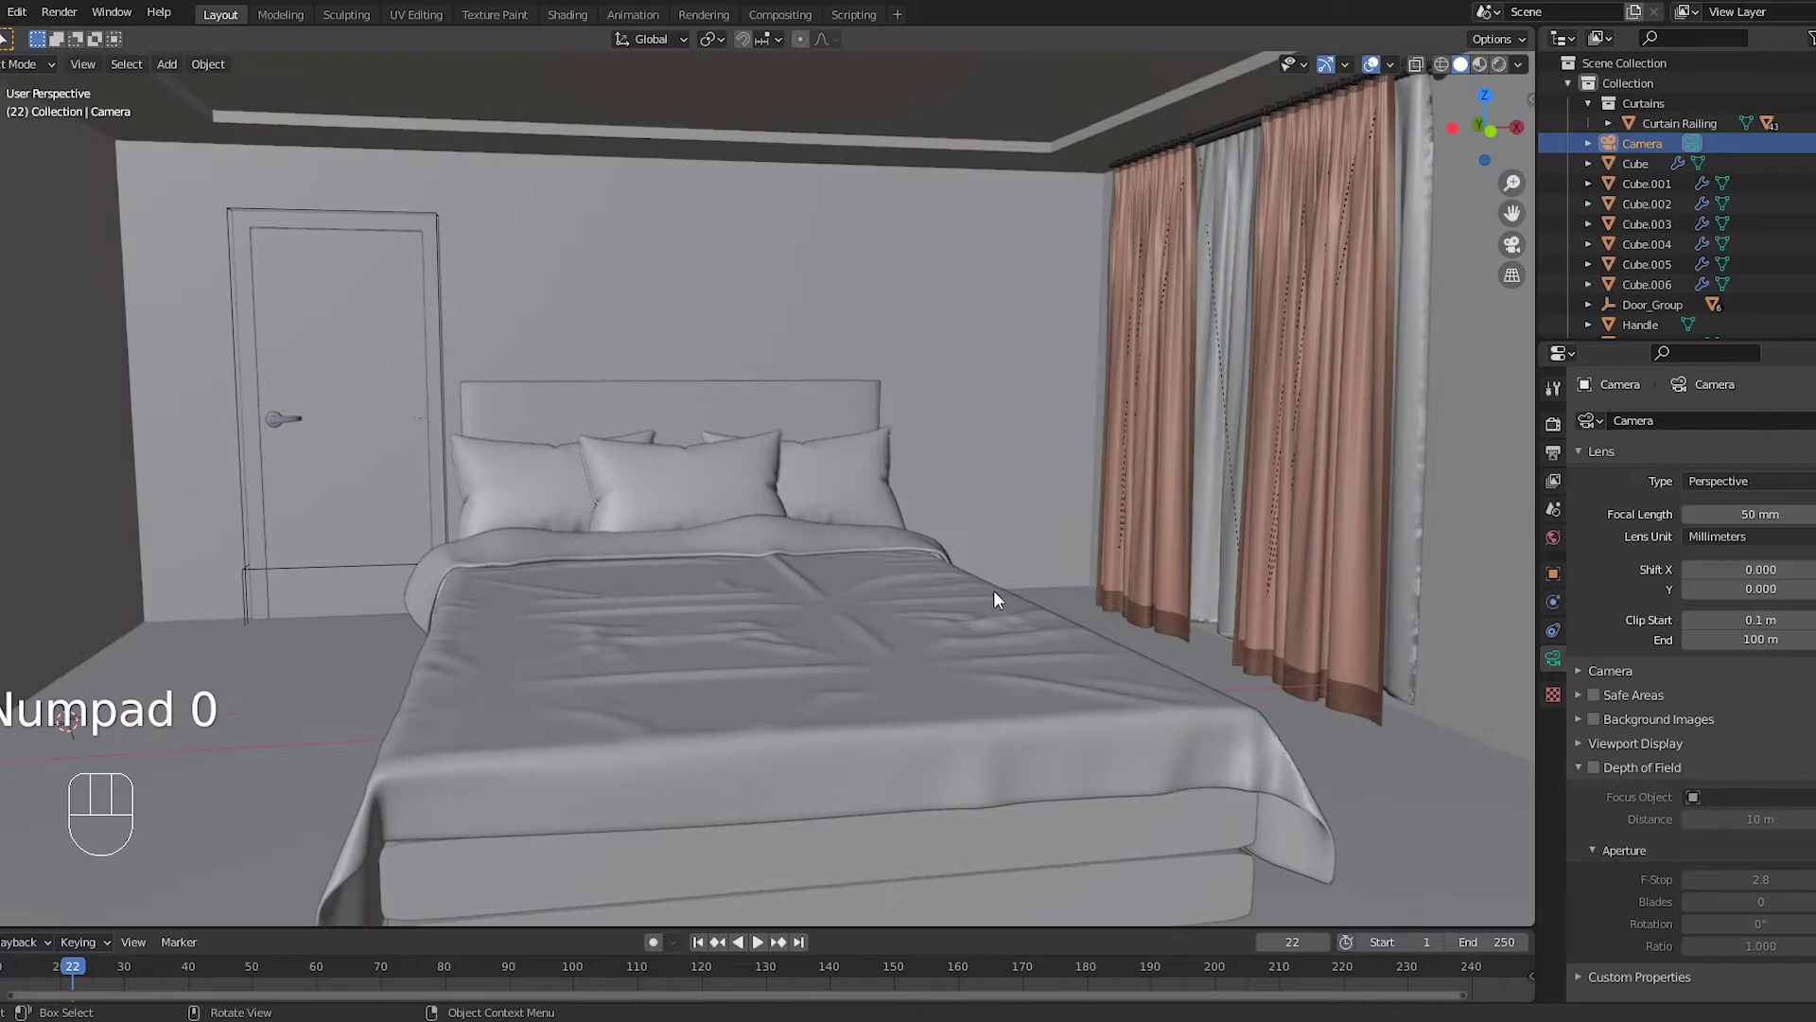
pyautogui.moveTo(979, 511)
pyautogui.mouseDown(button='middle')
pyautogui.moveTo(993, 504)
pyautogui.moveTo(941, 513)
pyautogui.moveTo(910, 461)
pyautogui.mouseUp(button='middle')
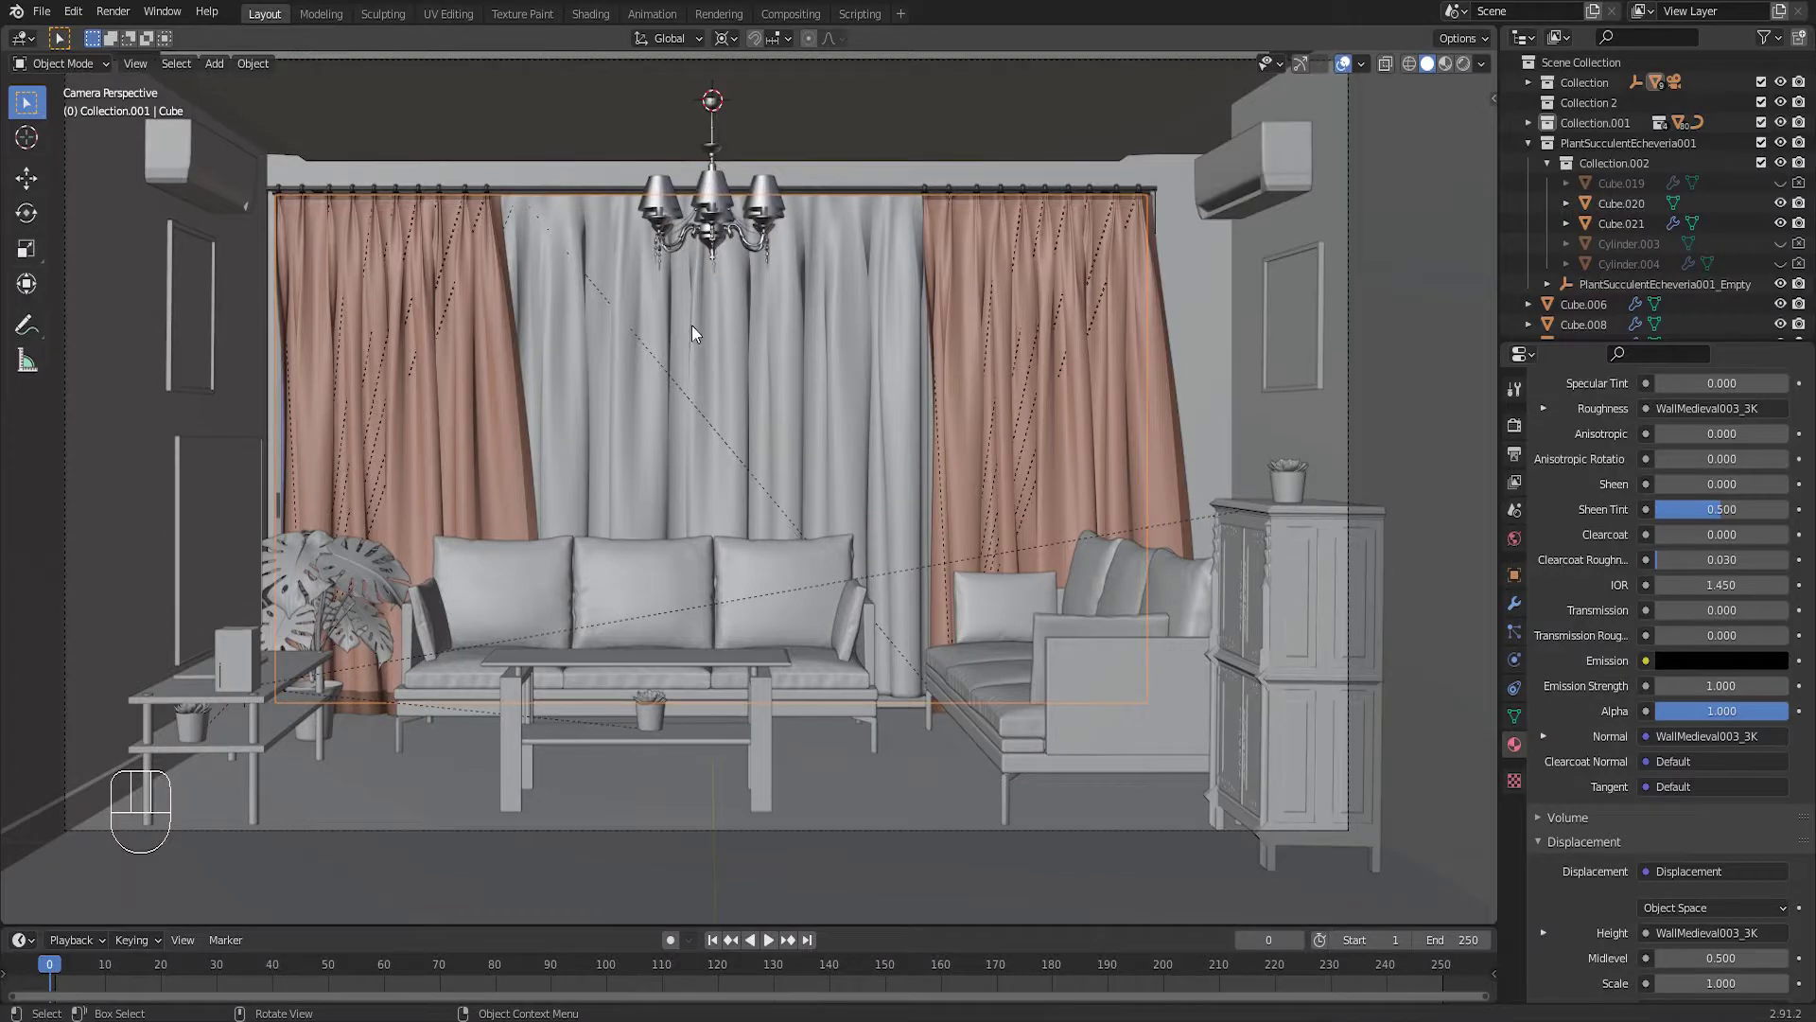
# Navigate to the wall beside the curtain and align the camera there with Ctrl+Alt+Numpad 0
pyautogui.click(1168, 683)
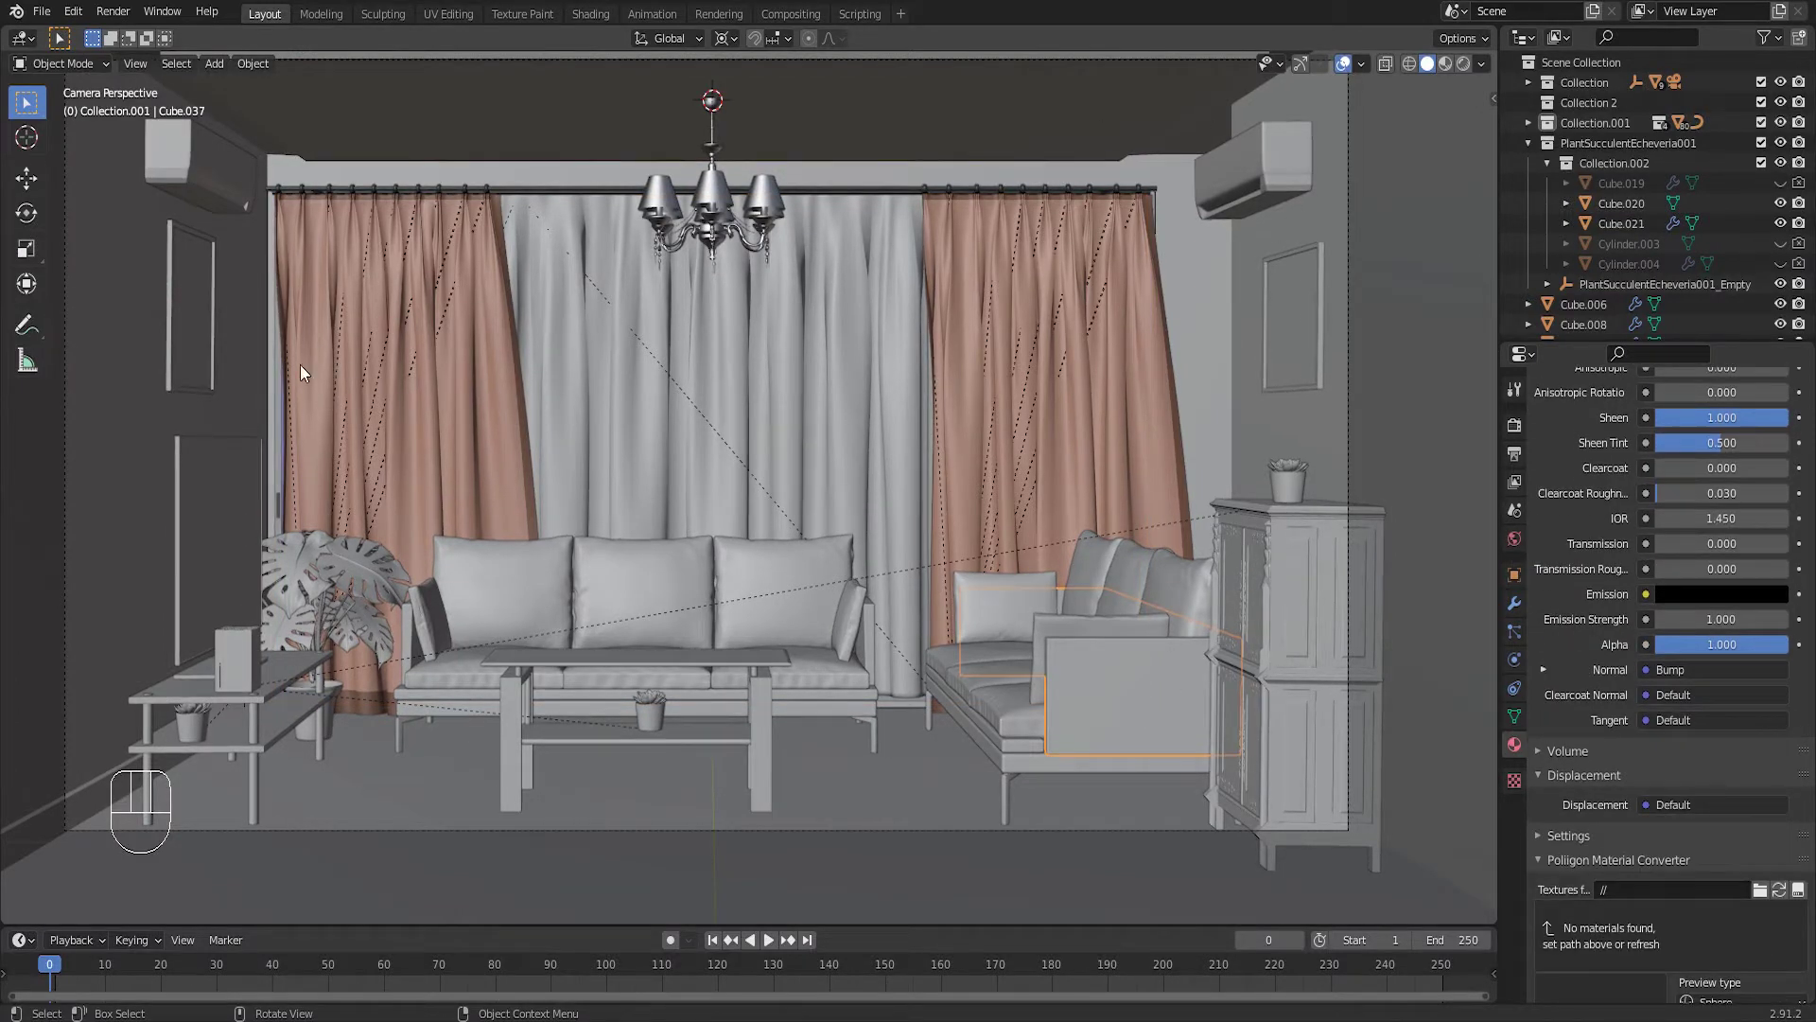
pyautogui.press('KP_0')
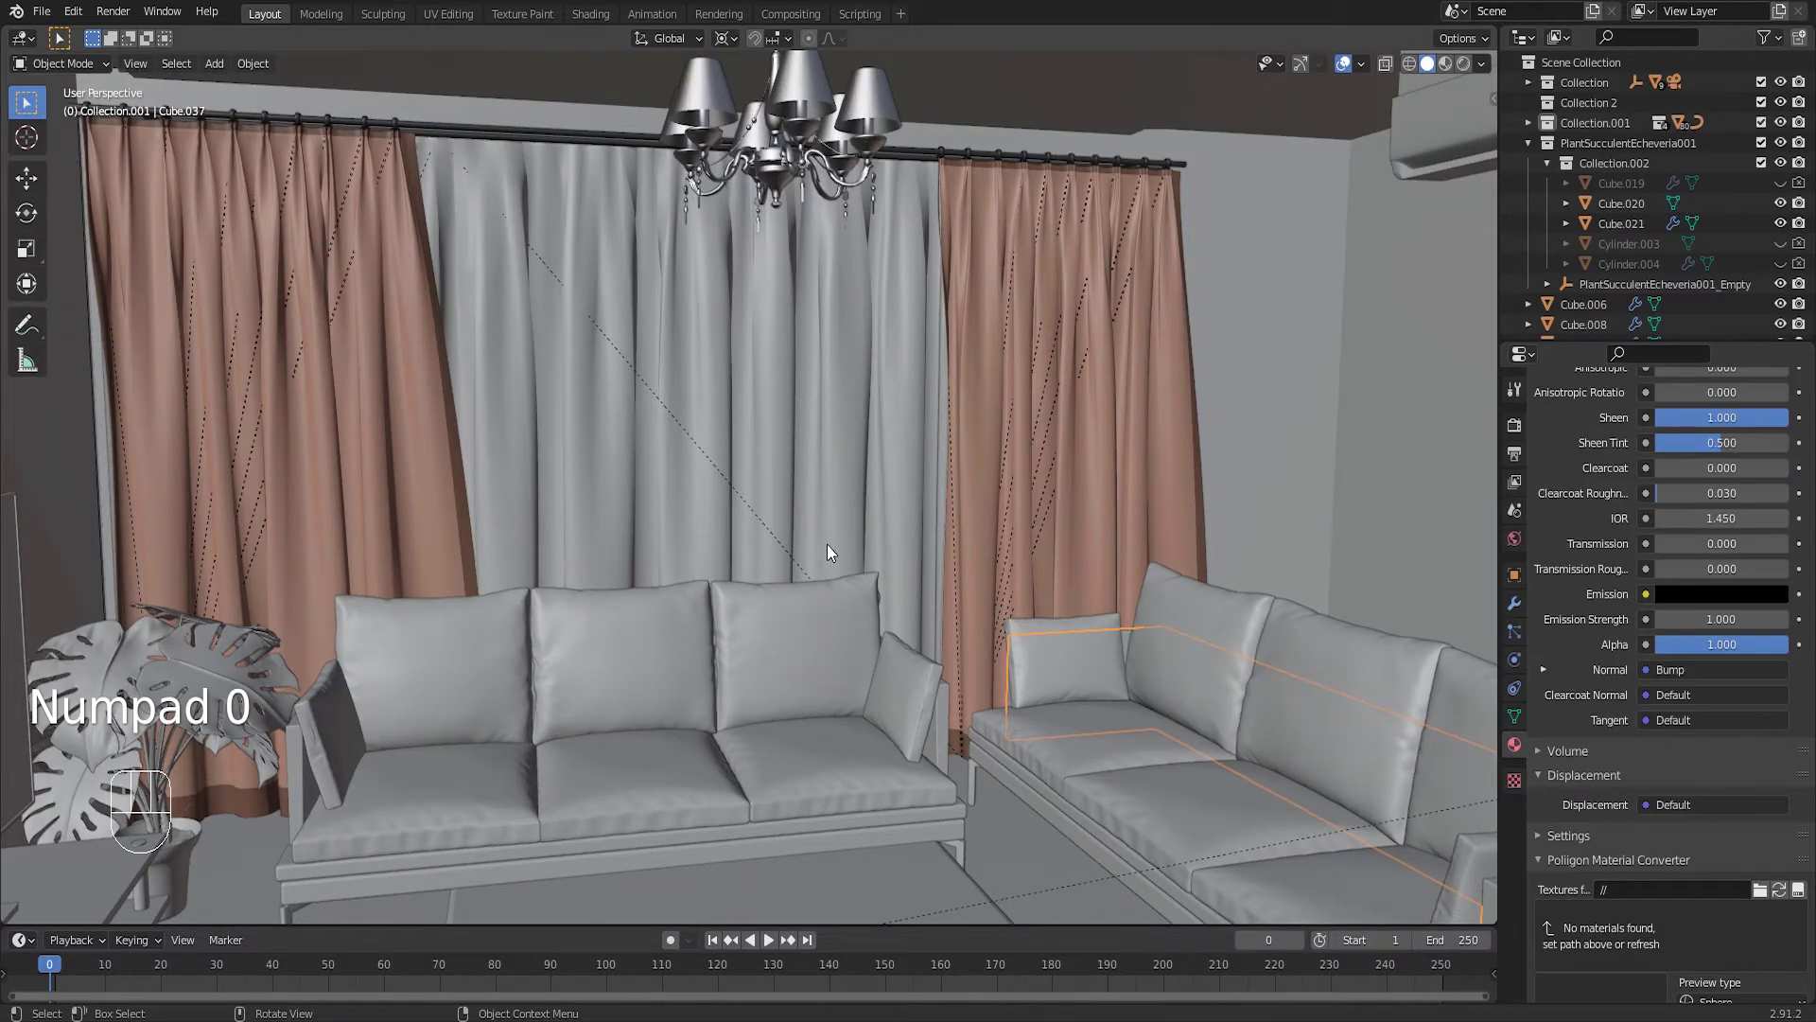
pyautogui.moveTo(828, 549)
pyautogui.mouseDown(button='middle')
pyautogui.moveTo(807, 546)
pyautogui.moveTo(805, 566)
pyautogui.mouseUp(button='middle')
pyautogui.scroll(3, 881, 495)
pyautogui.scroll(1, 994, 540)
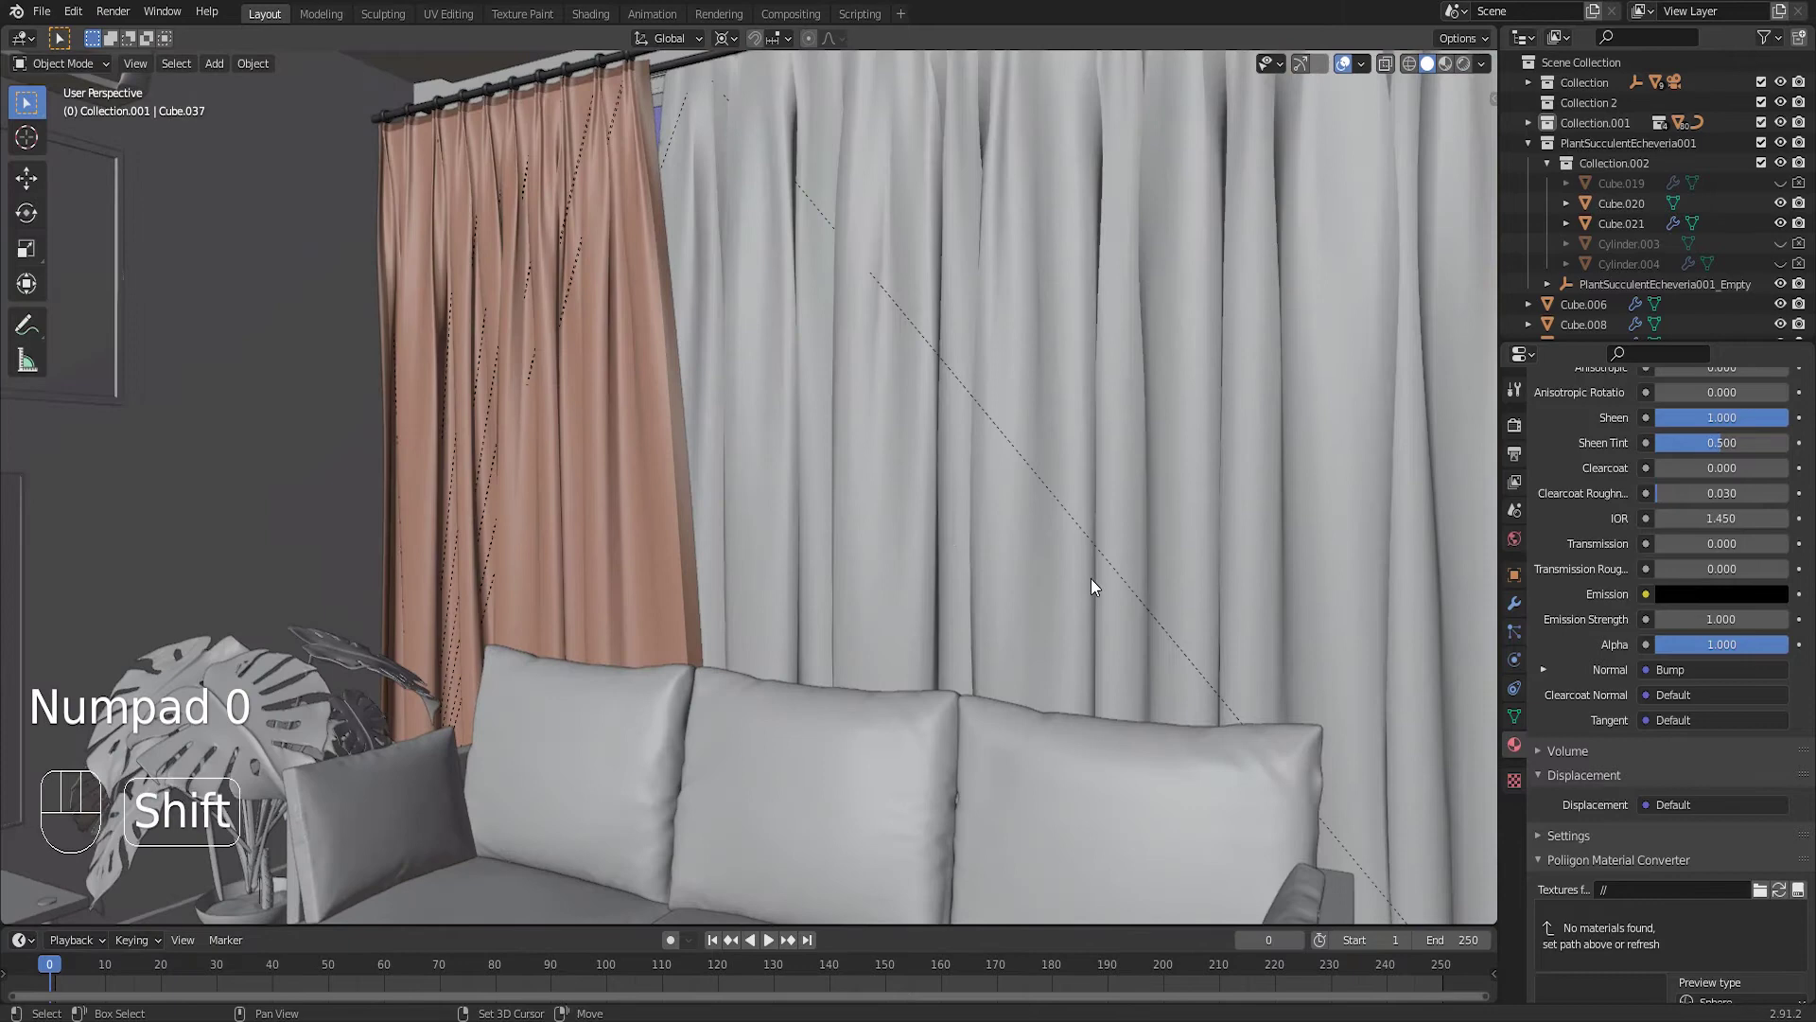
pyautogui.moveTo(1092, 578)
pyautogui.keyDown('shift'); pyautogui.mouseDown(button='middle')
pyautogui.moveTo(685, 506)
pyautogui.moveTo(753, 544)
pyautogui.mouseUp(button='middle'); pyautogui.keyUp('shift')
pyautogui.hotkey('ctrl', 'alt')
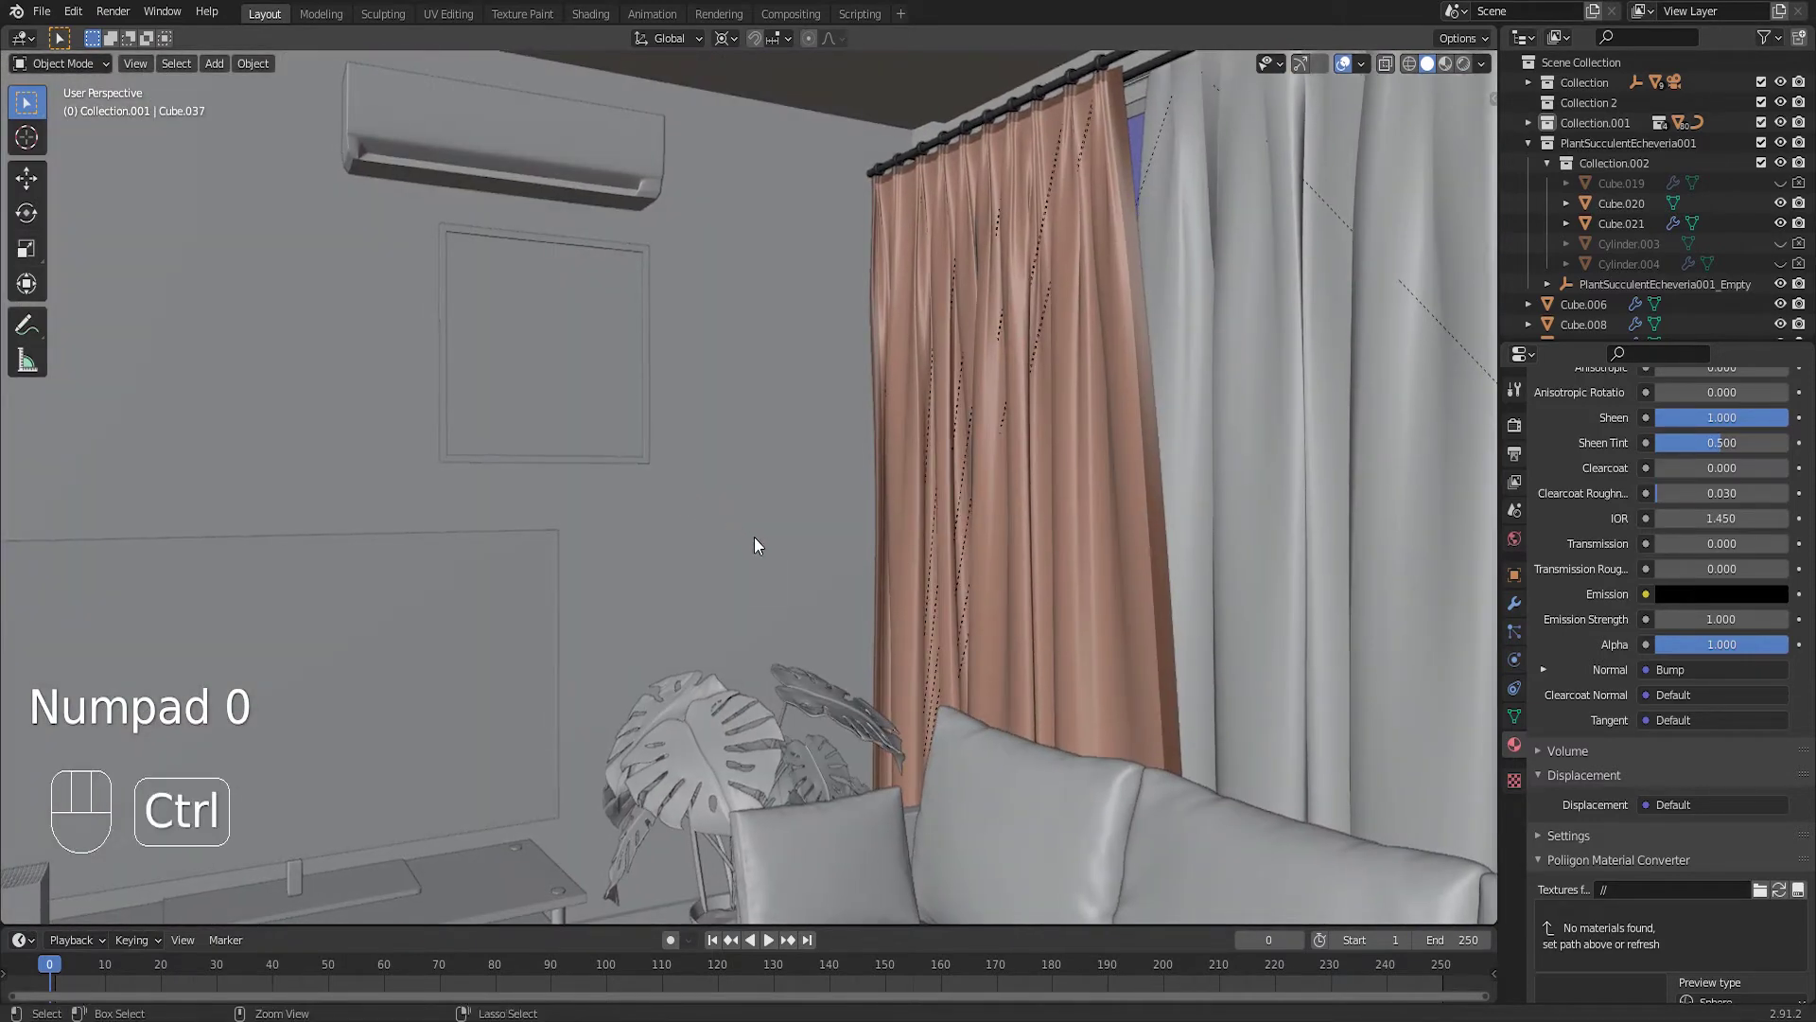
pyautogui.press('ctrl+alt+KP_0')
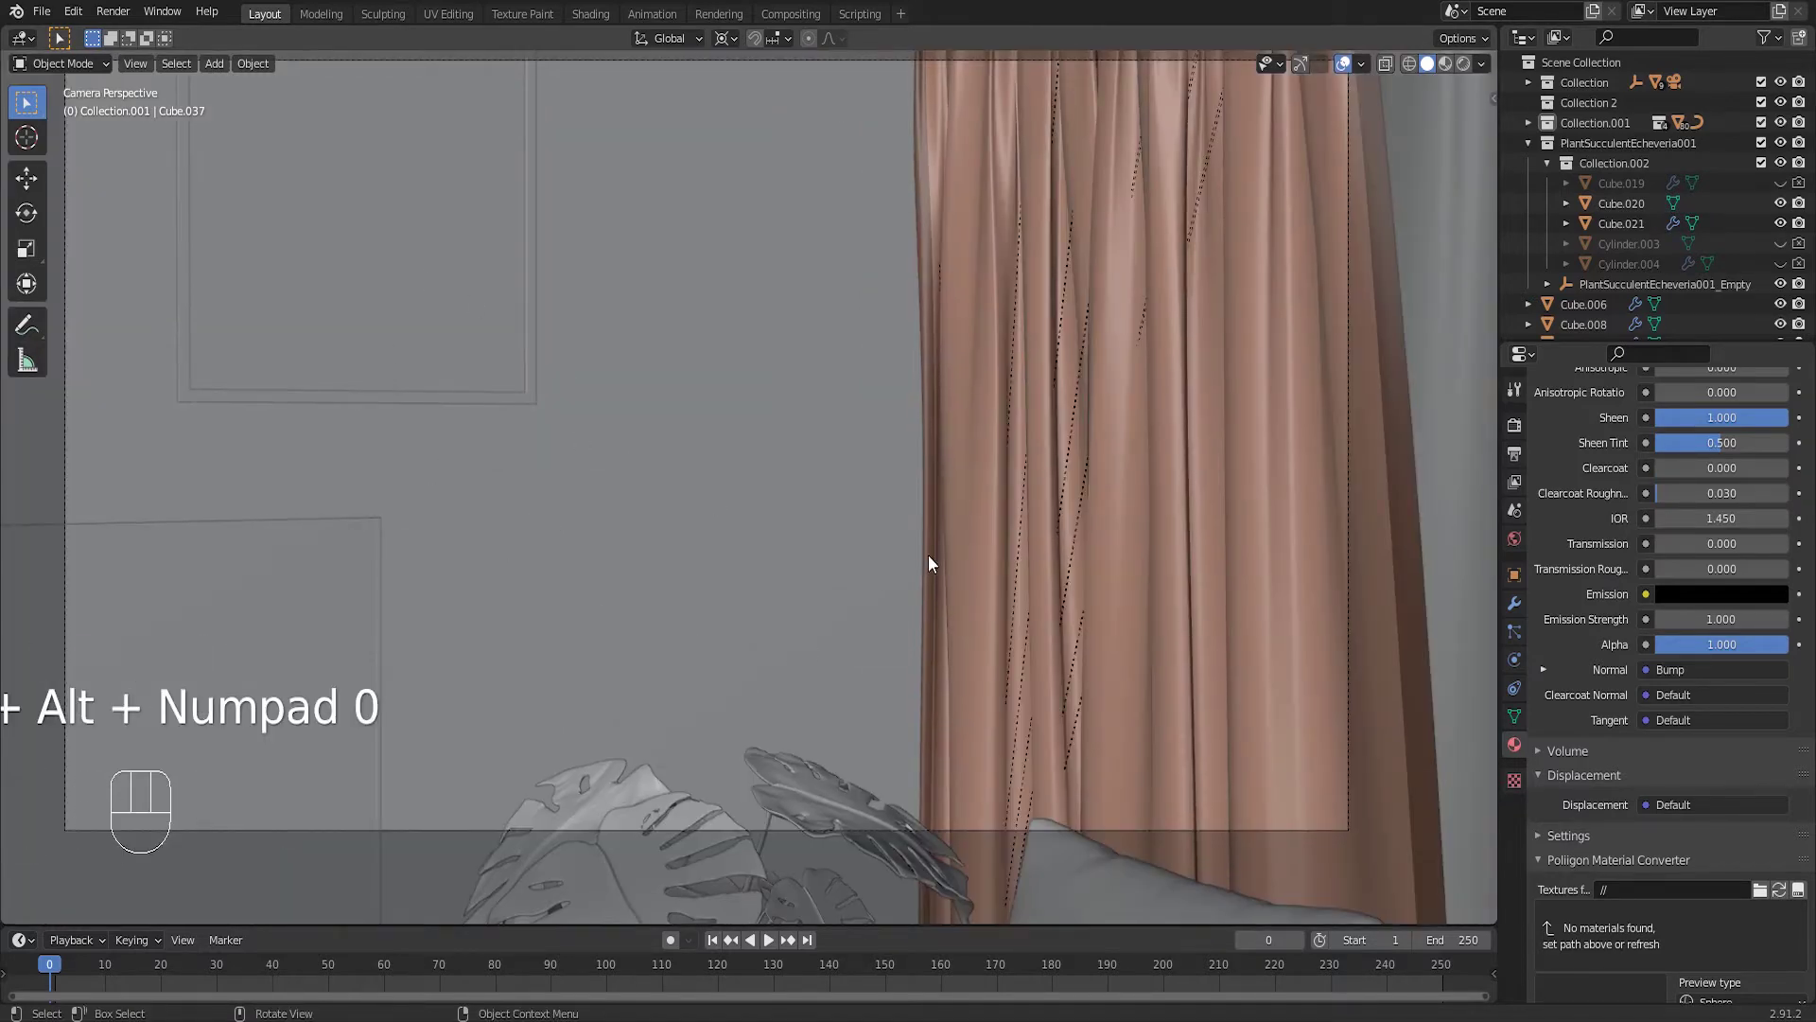
# Lock the living-room camera to view, shift it onto the plain wall, and preview Rendered shading
pyautogui.press('n')
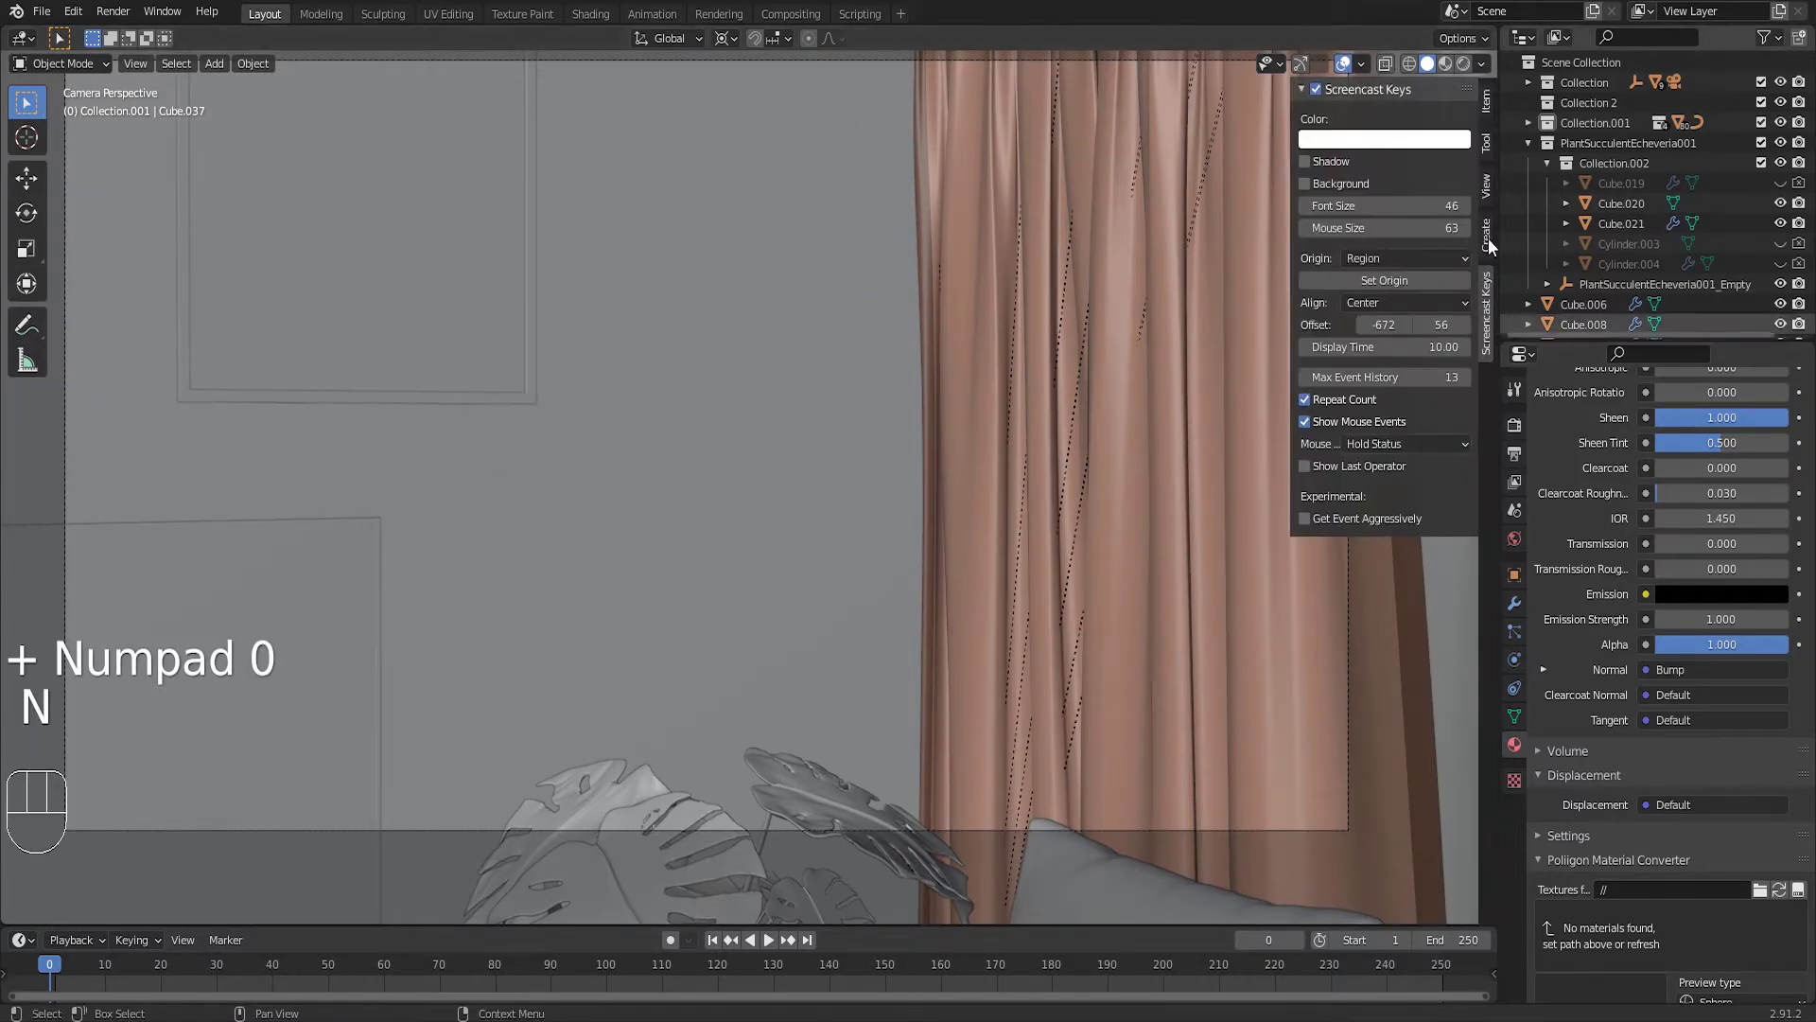
pyautogui.click(1486, 193)
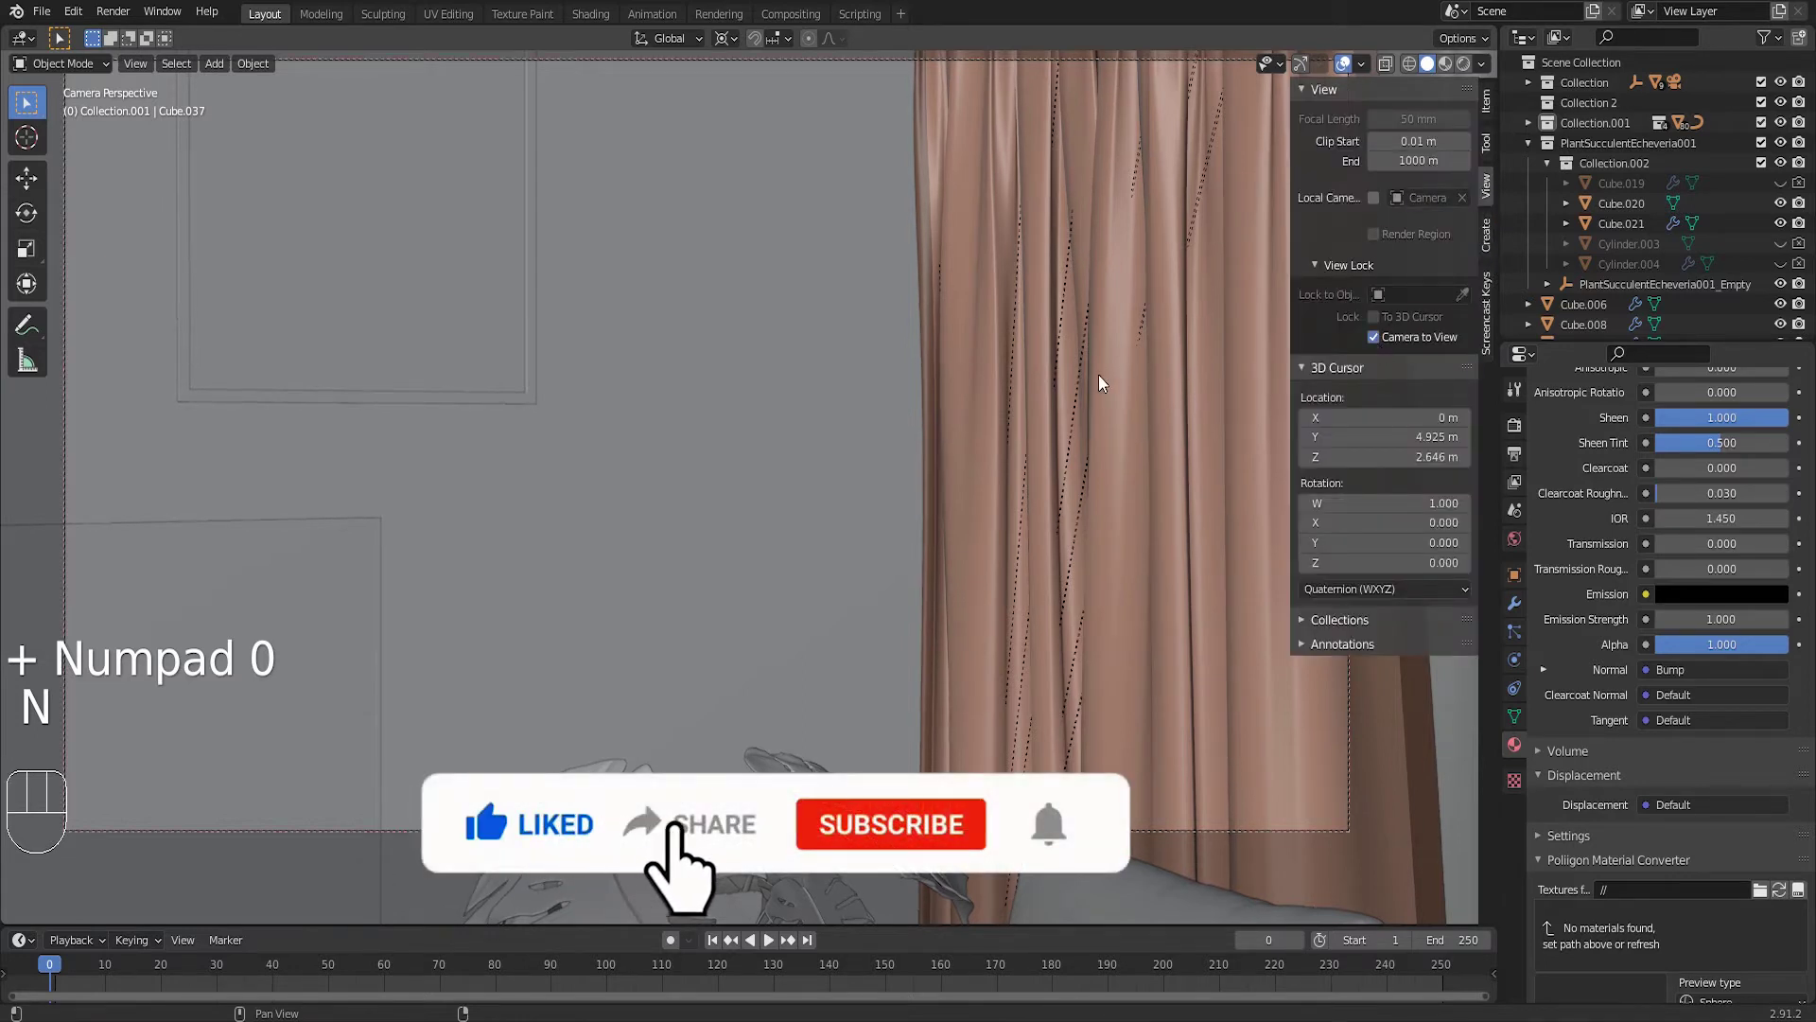
pyautogui.press('n')
pyautogui.scroll(-2, 837, 452)
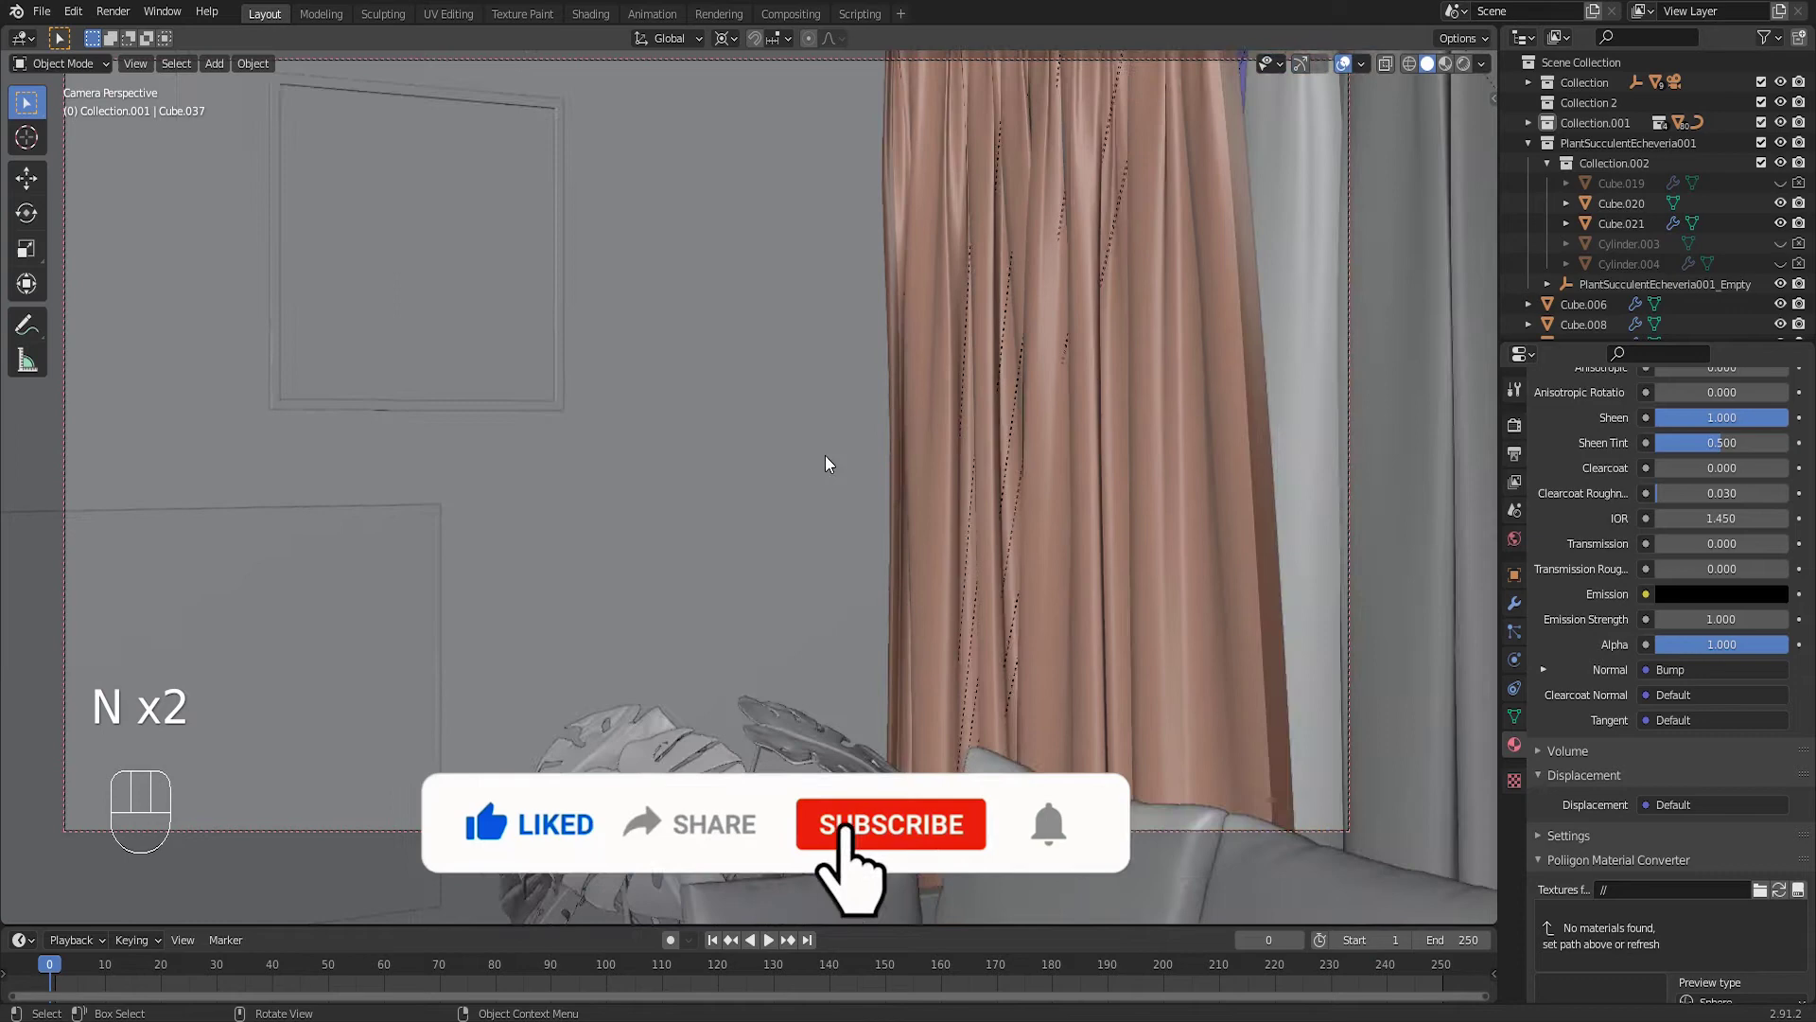
pyautogui.scroll(-2, 724, 430)
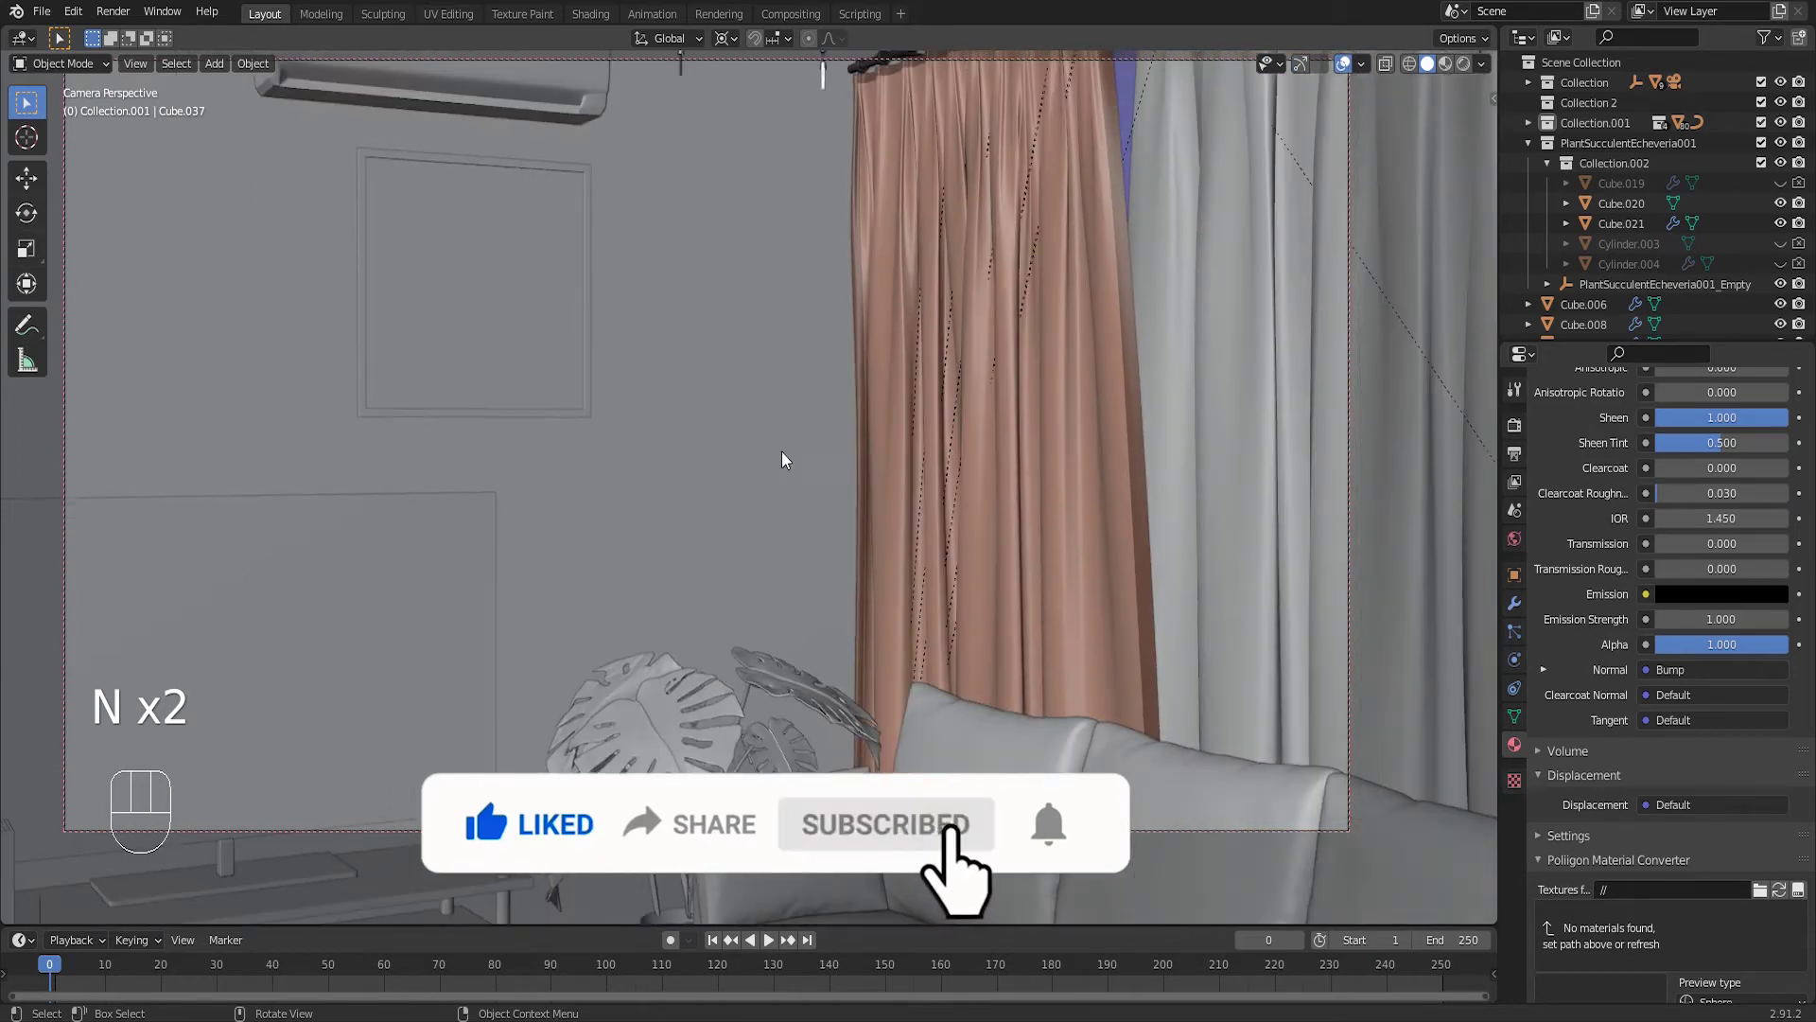
pyautogui.keyDown('shift'); pyautogui.moveTo(782, 457); pyautogui.dragTo(932, 521, button='middle'); pyautogui.keyUp('shift')
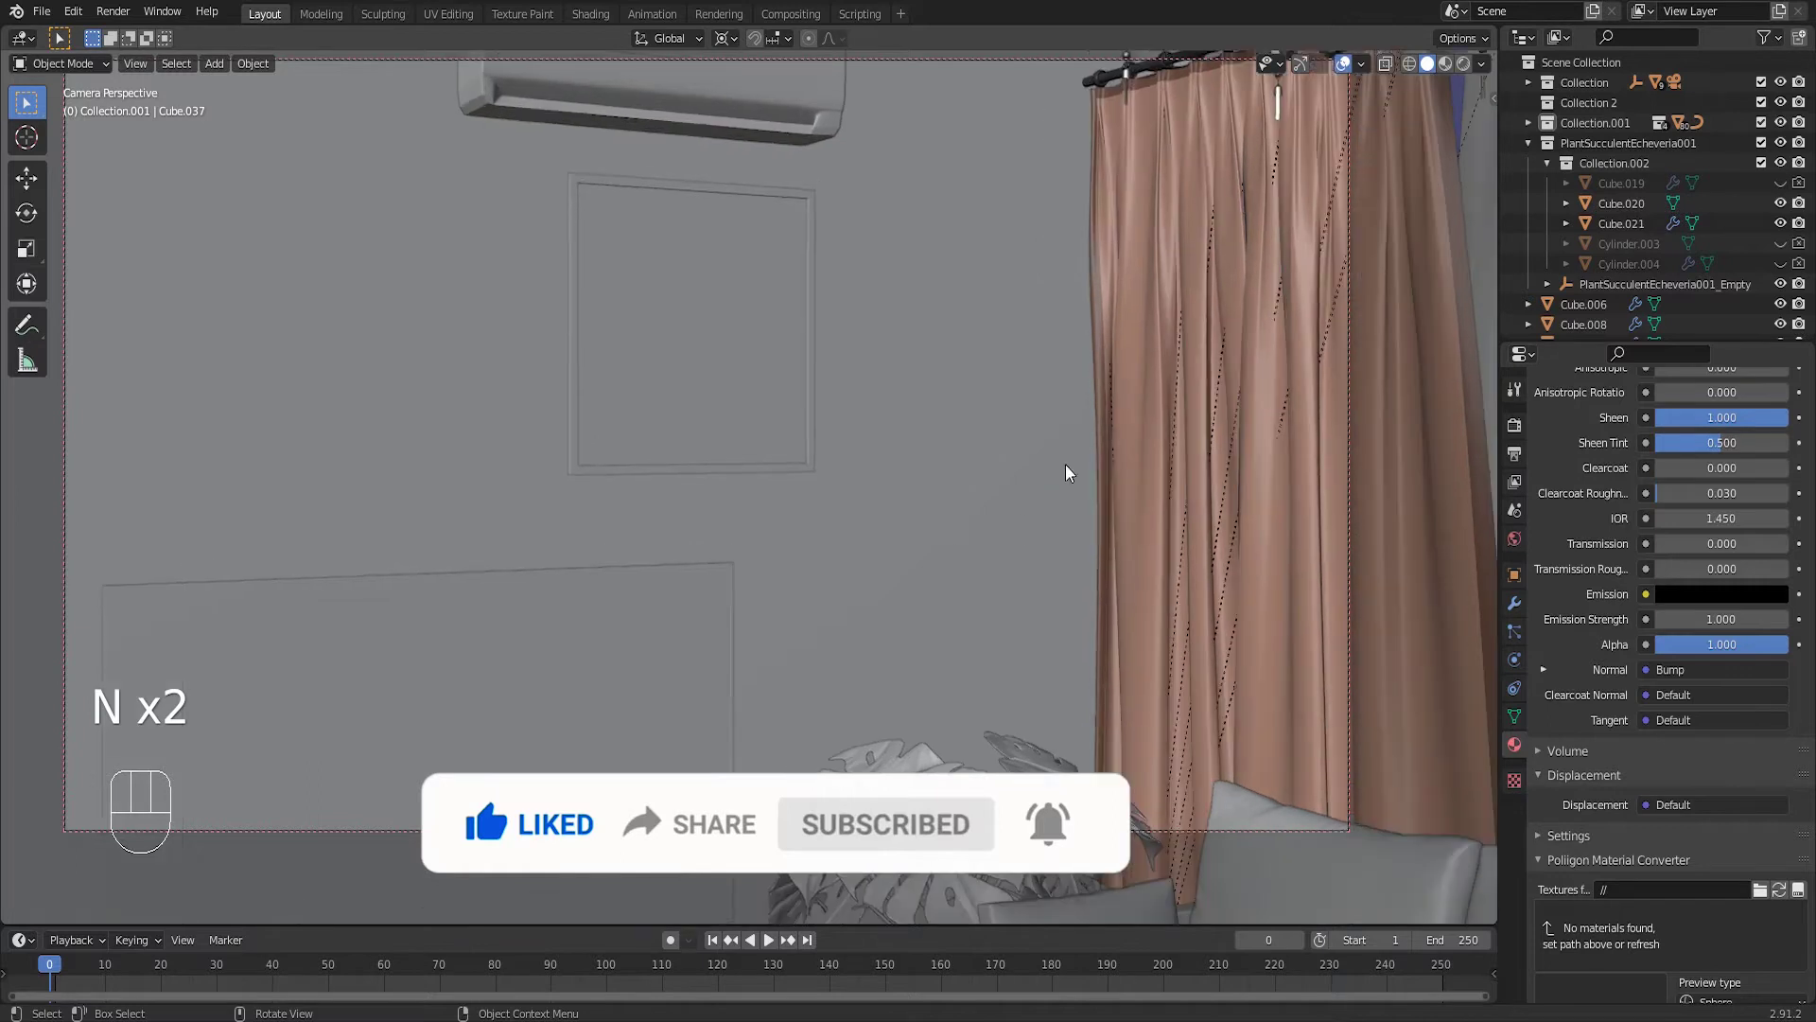
pyautogui.click(1465, 65)
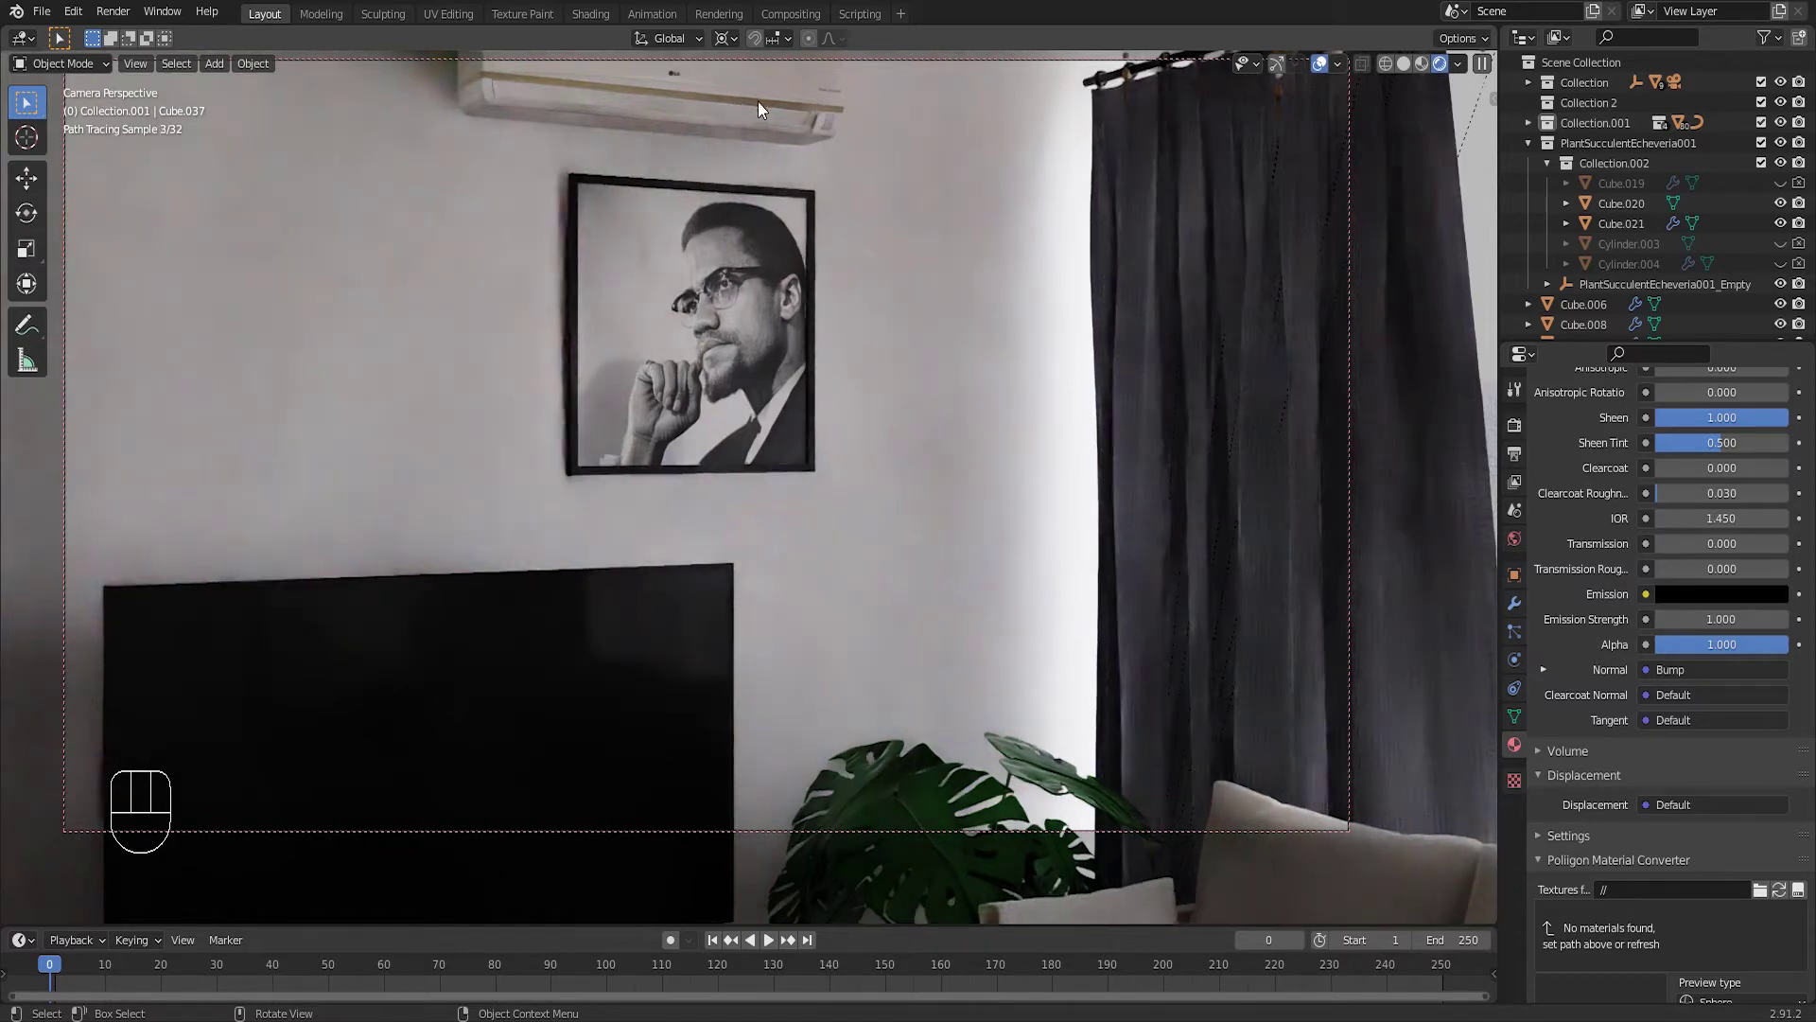
# Switch back to Solid shading and swing the locked camera toward the sofa cushions
pyautogui.click(1406, 64)
pyautogui.moveTo(943, 541)
pyautogui.mouseDown(button='middle')
pyautogui.moveTo(1069, 505)
pyautogui.moveTo(1107, 567)
pyautogui.moveTo(1051, 565)
pyautogui.moveTo(1047, 541)
pyautogui.moveTo(1093, 613)
pyautogui.moveTo(1082, 546)
pyautogui.moveTo(1110, 642)
pyautogui.mouseUp(button='middle')
pyautogui.scroll(5, 1109, 645)
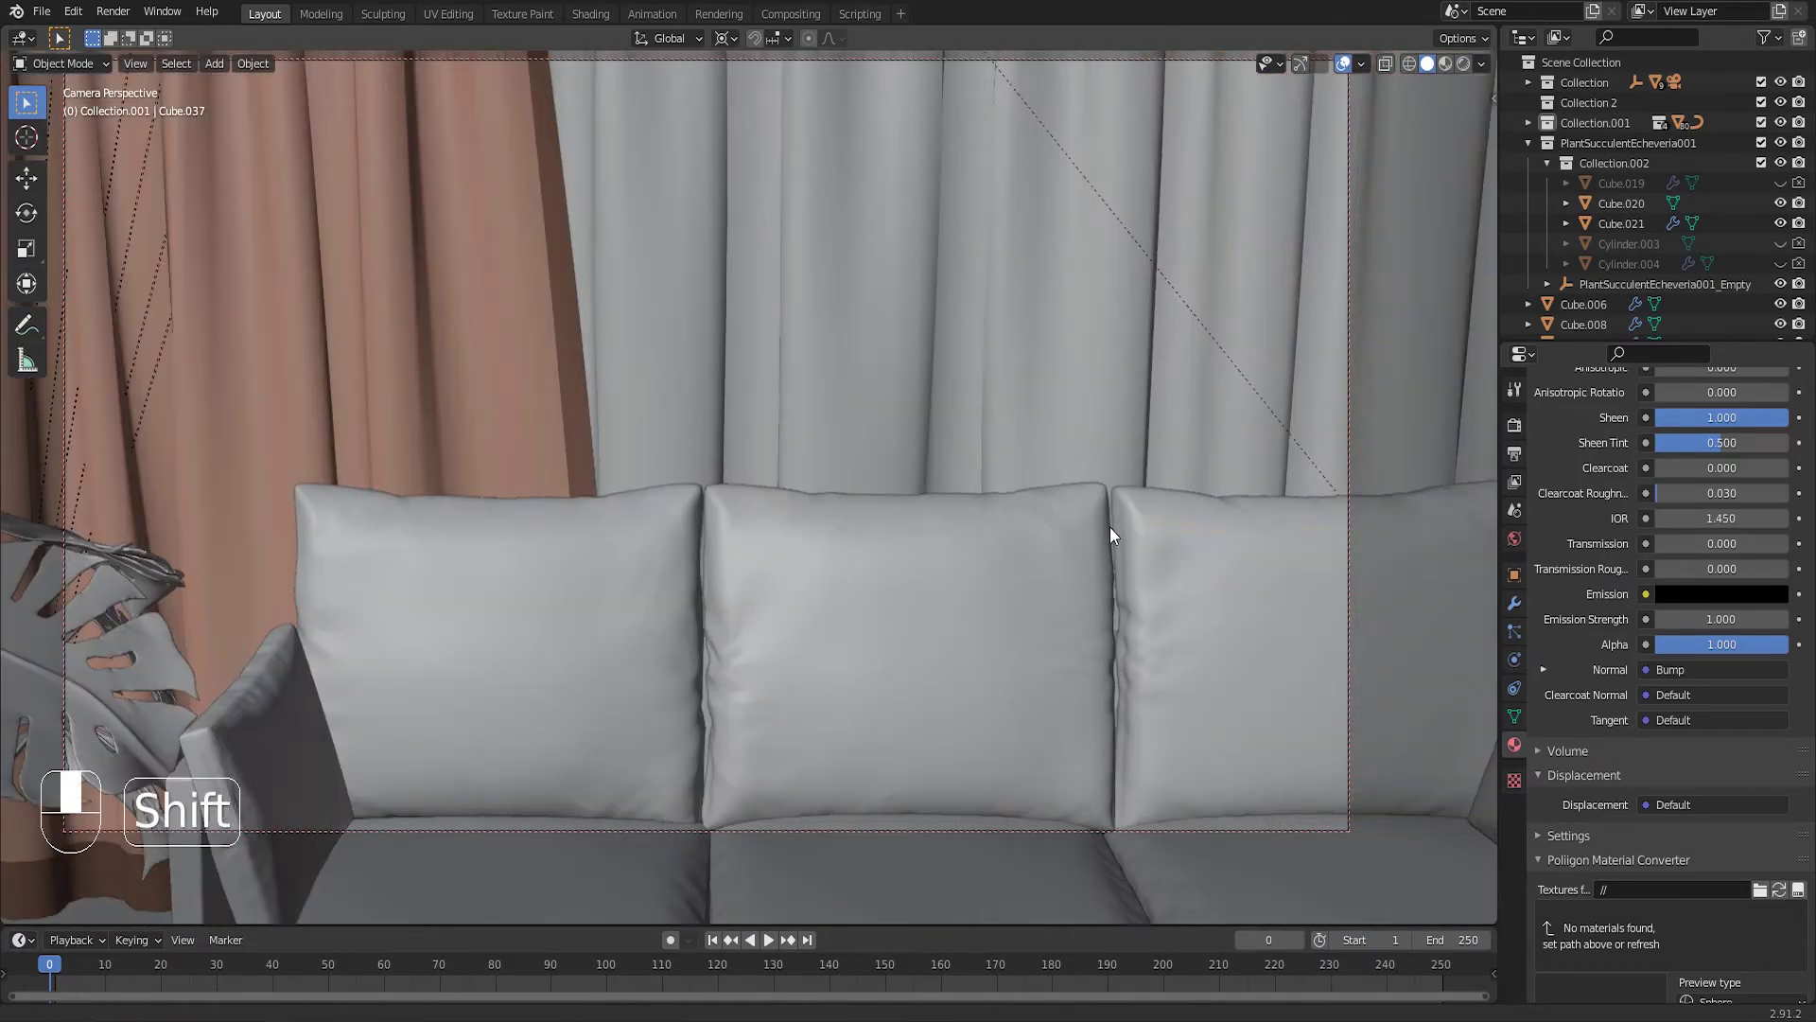
# Frame the three-seat sofa and coffee table with the locked camera and preview it rendered
pyautogui.moveTo(1111, 526)
pyautogui.keyDown('shift'); pyautogui.mouseDown(button='middle')
pyautogui.moveTo(1117, 173)
pyautogui.moveTo(1128, 686)
pyautogui.moveTo(1120, 580)
pyautogui.mouseUp(button='middle'); pyautogui.keyUp('shift')
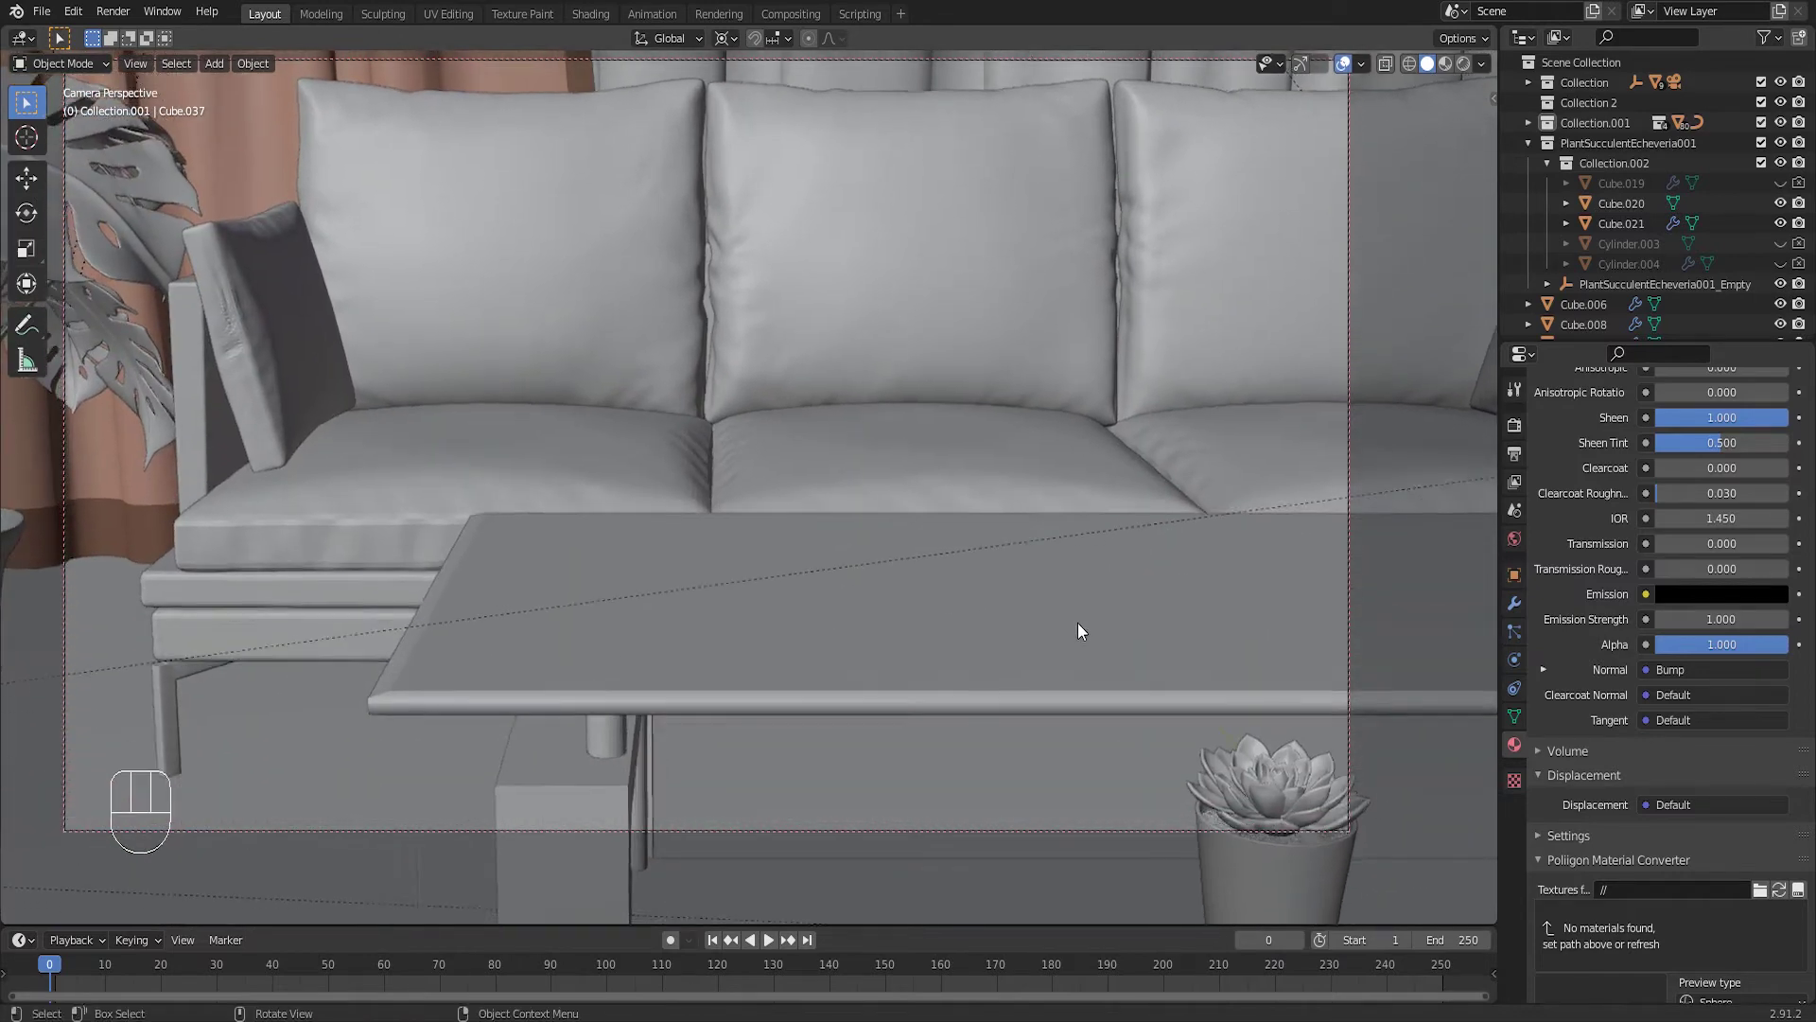
pyautogui.scroll(-1, 1179, 635)
pyautogui.scroll(-2, 1180, 637)
pyautogui.scroll(-2, 1196, 635)
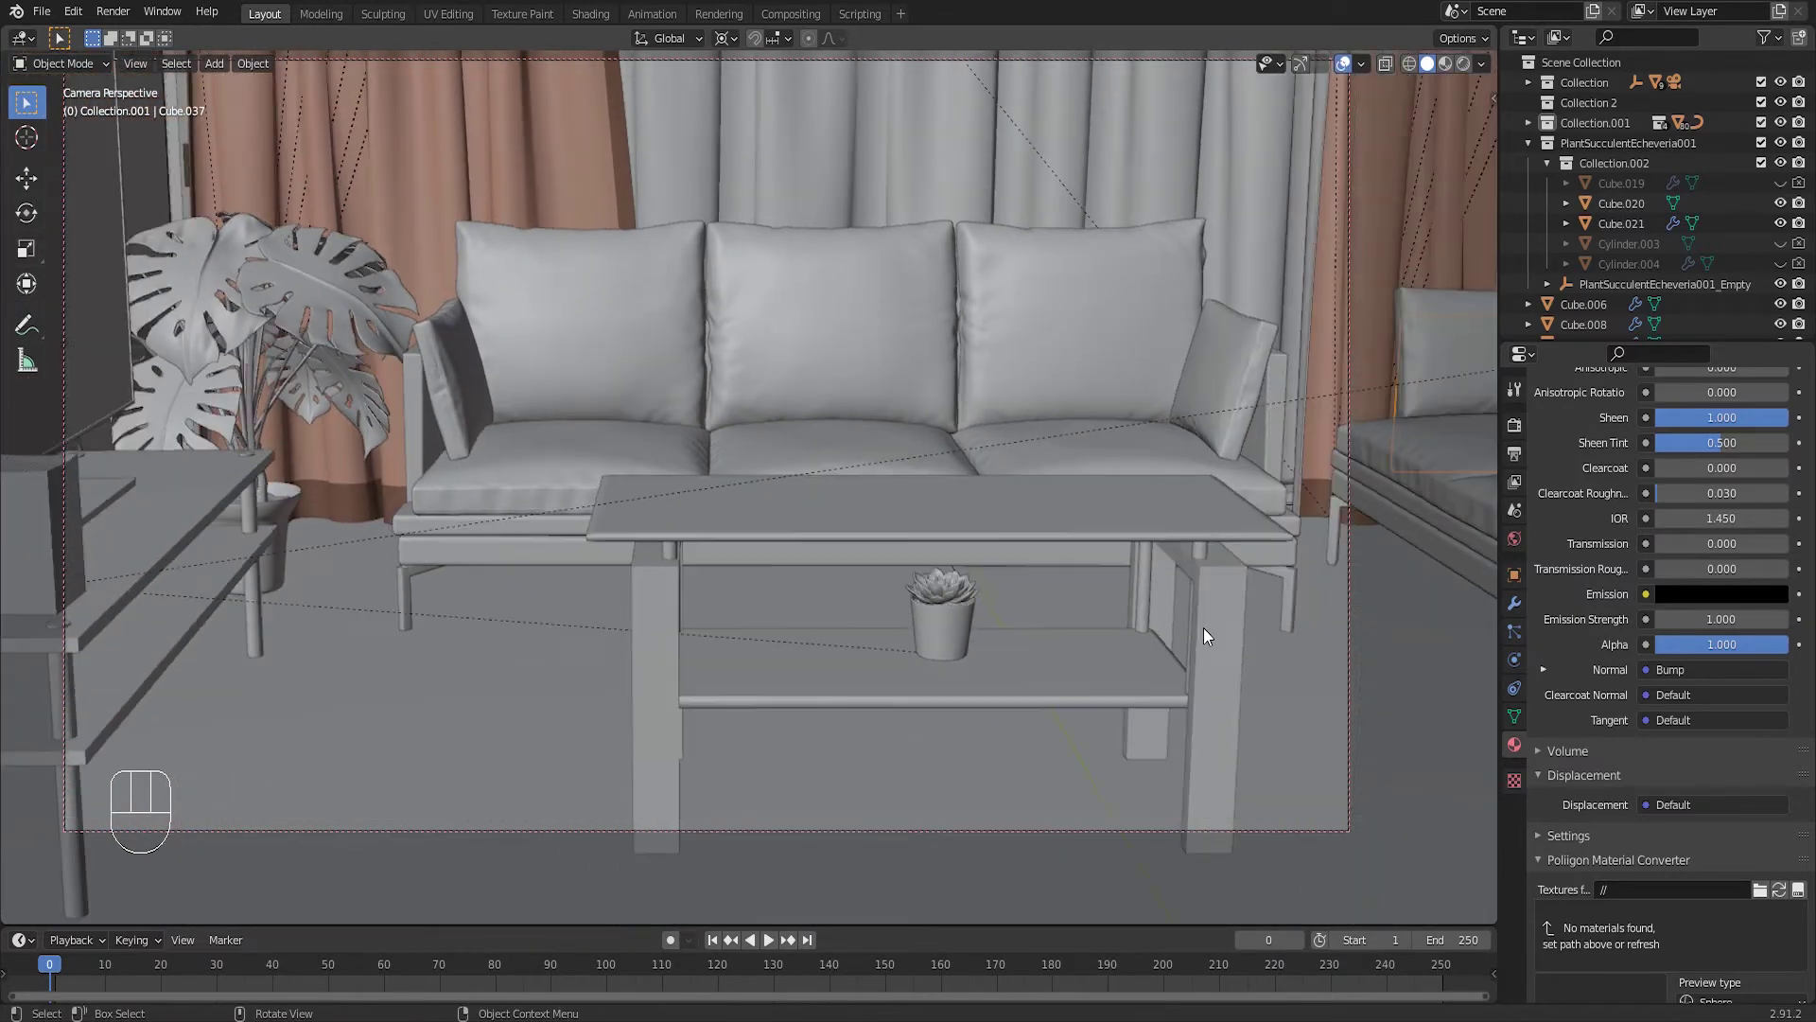
pyautogui.moveTo(1205, 624); pyautogui.dragTo(1164, 617, button='middle')
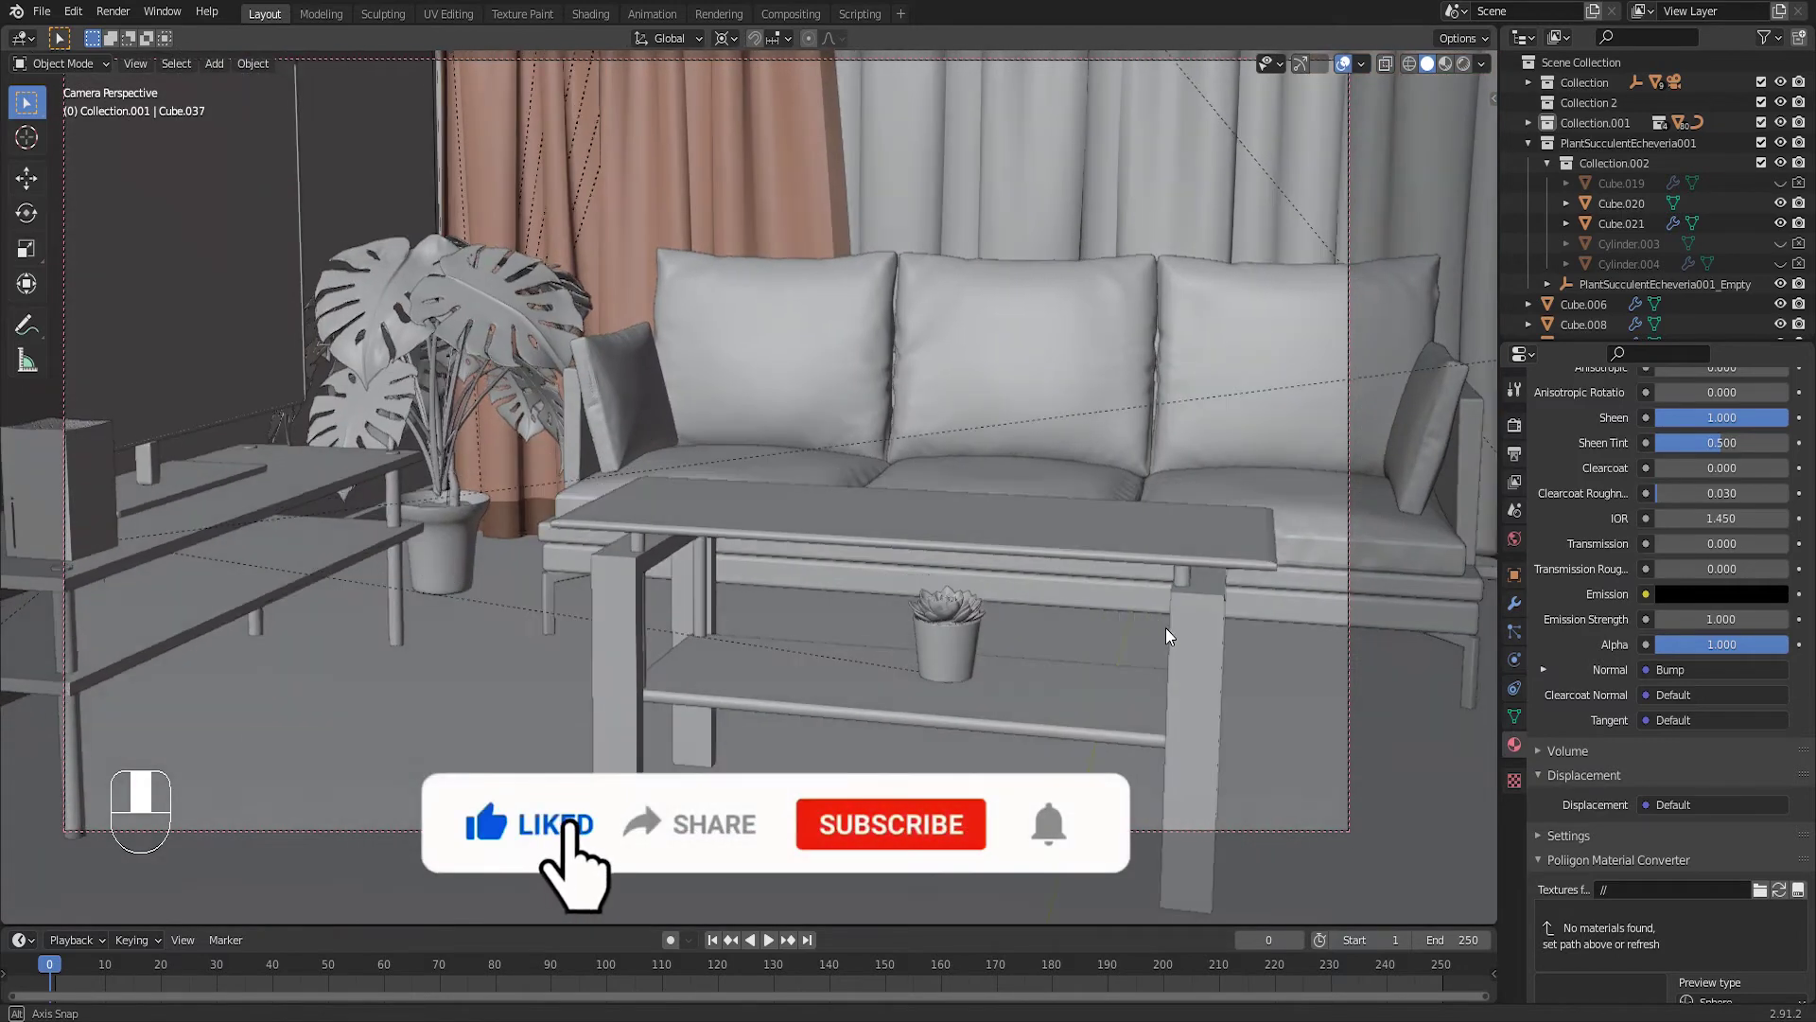
pyautogui.moveTo(1165, 617); pyautogui.dragTo(1132, 628, button='middle')
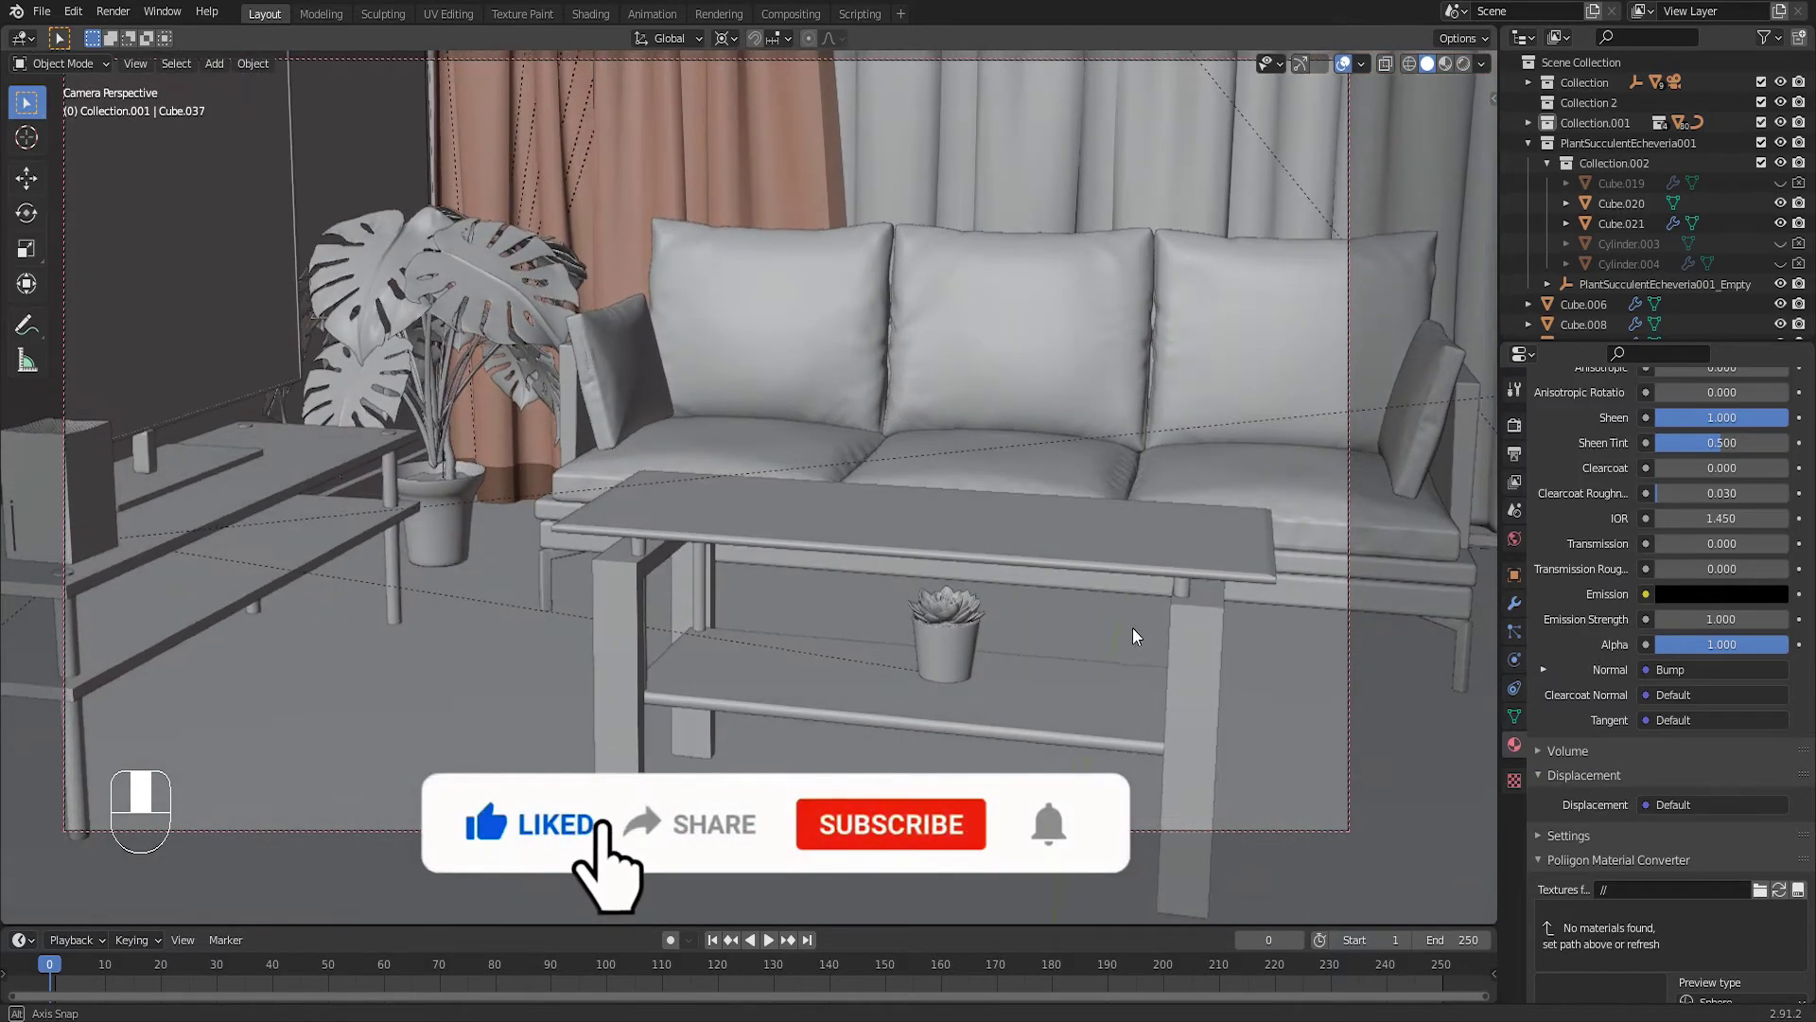
pyautogui.click(1463, 63)
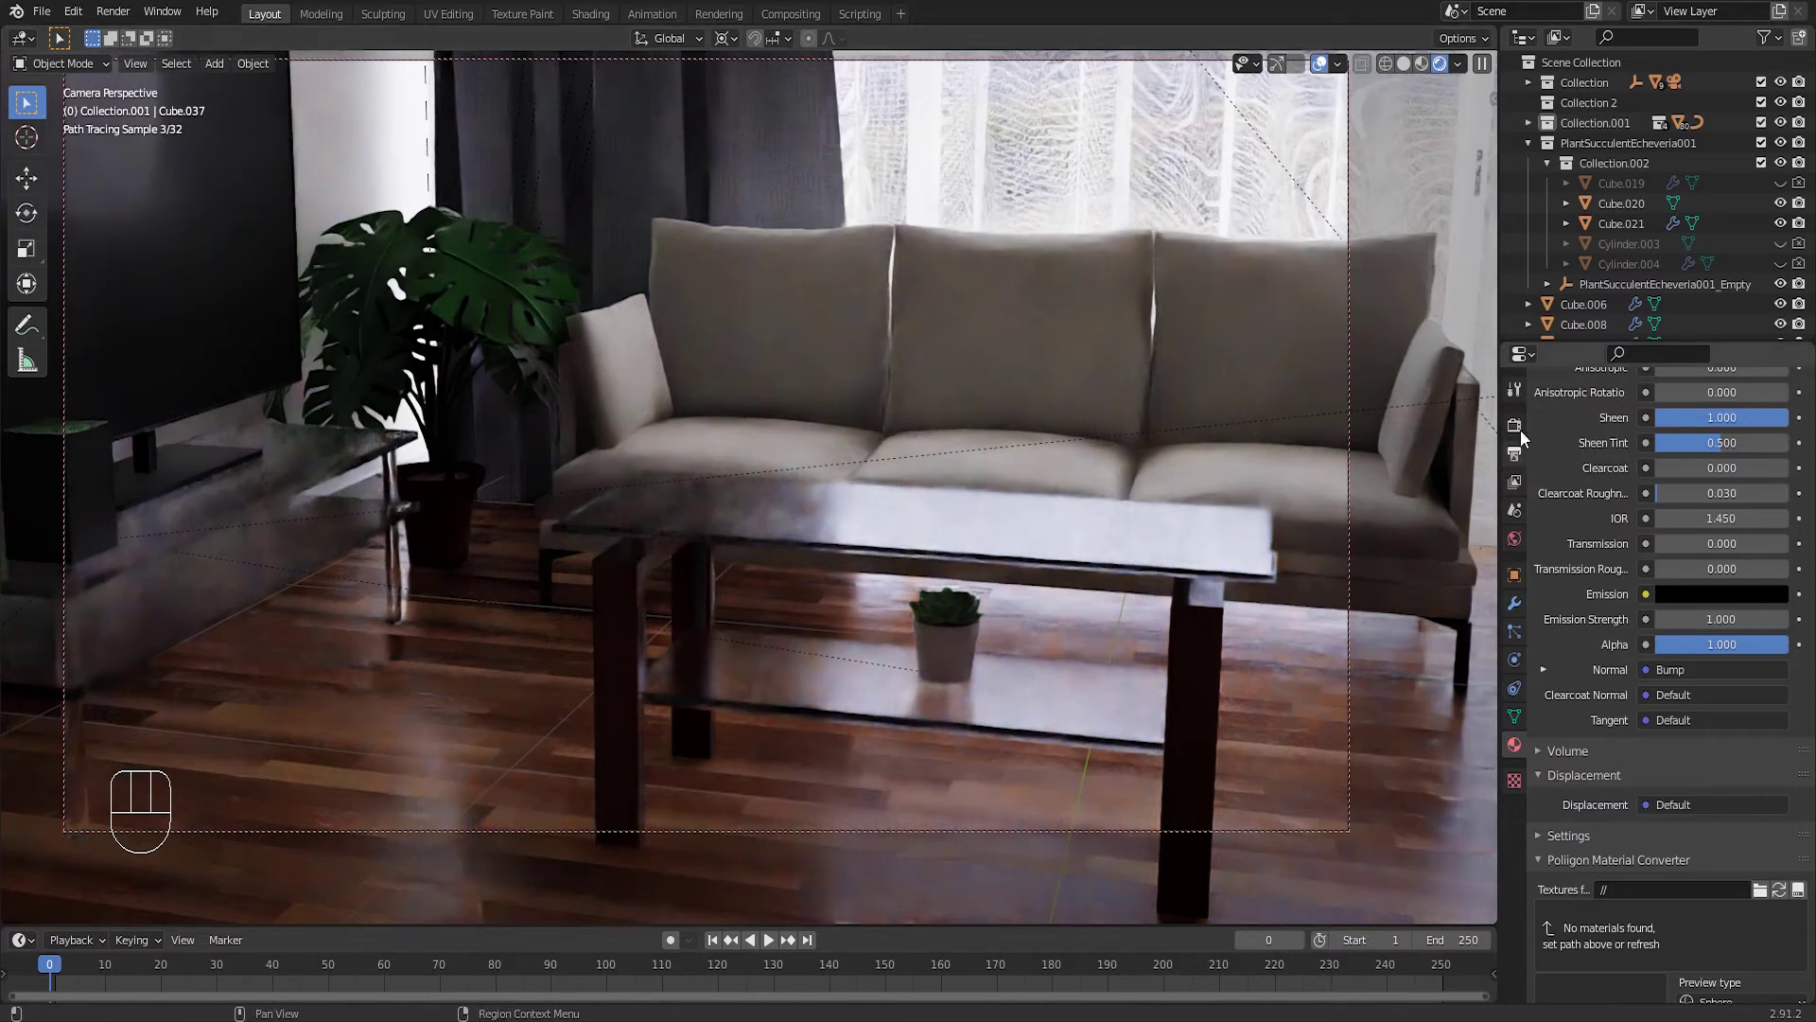
# Open the Render Properties with Sampling, Denoising and Color Management settings
pyautogui.click(1515, 426)
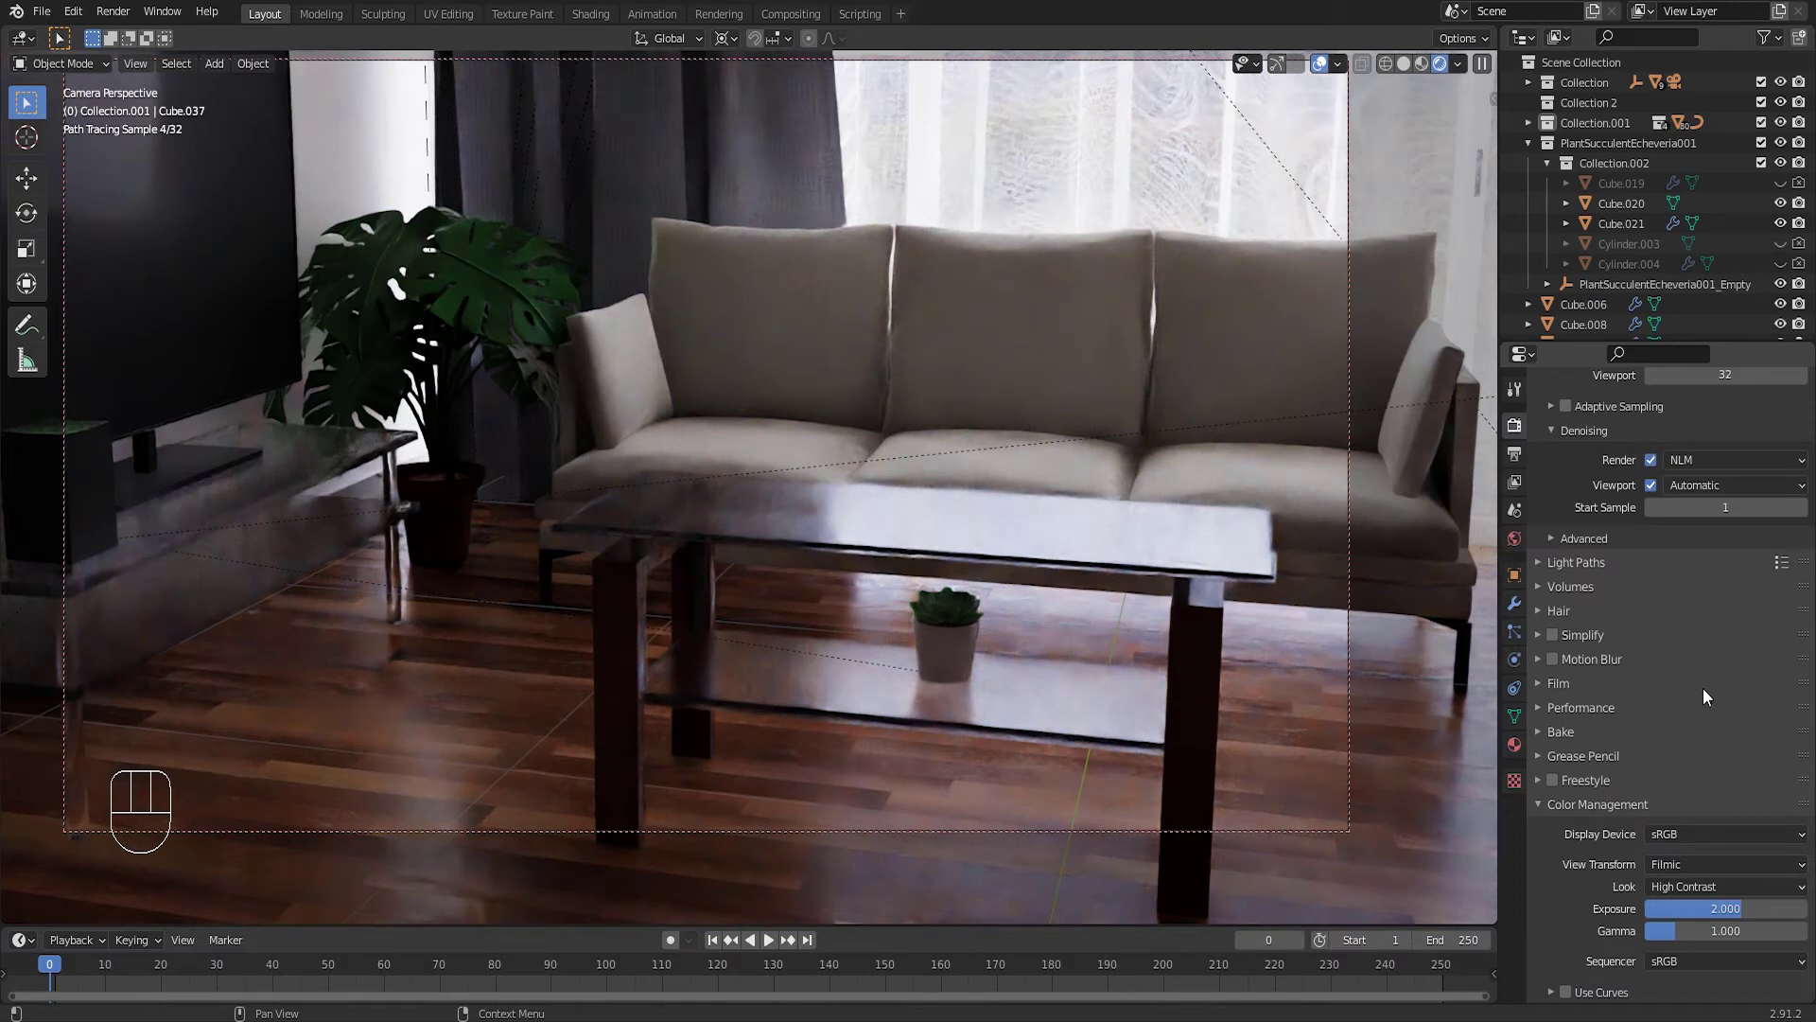
pyautogui.scroll(4, 1669, 683)
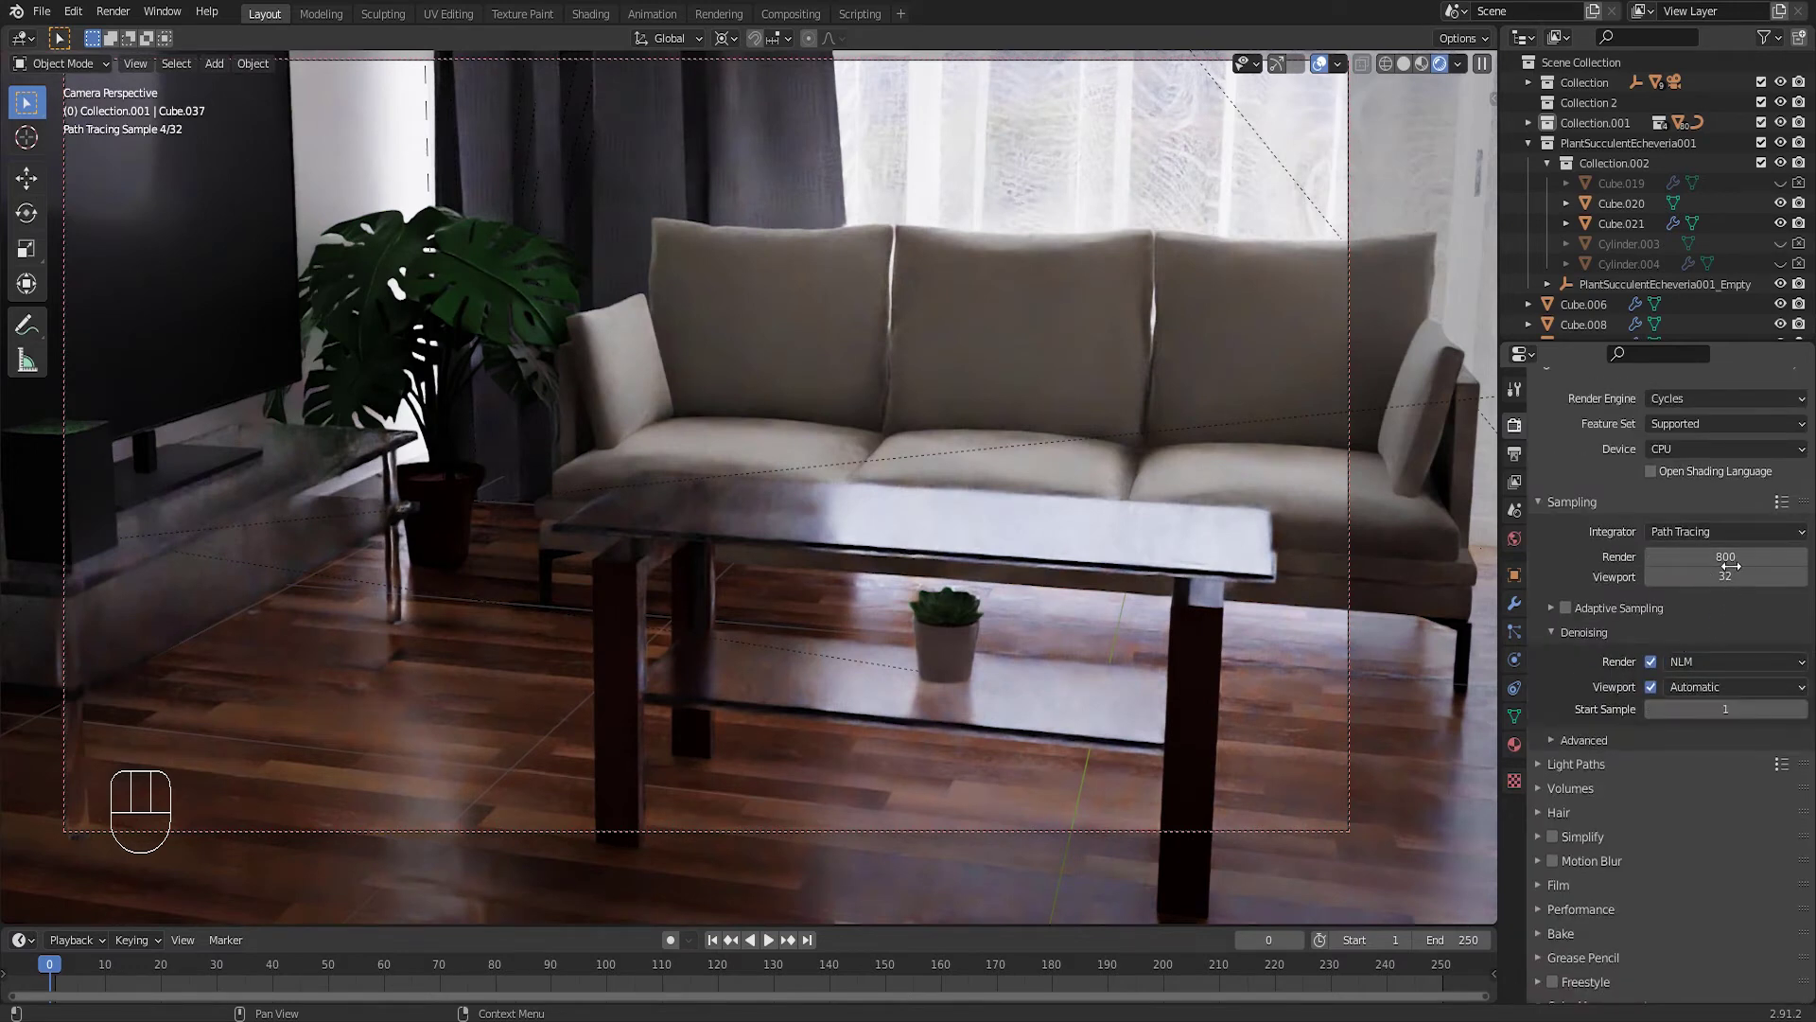
pyautogui.scroll(-2, 1639, 638)
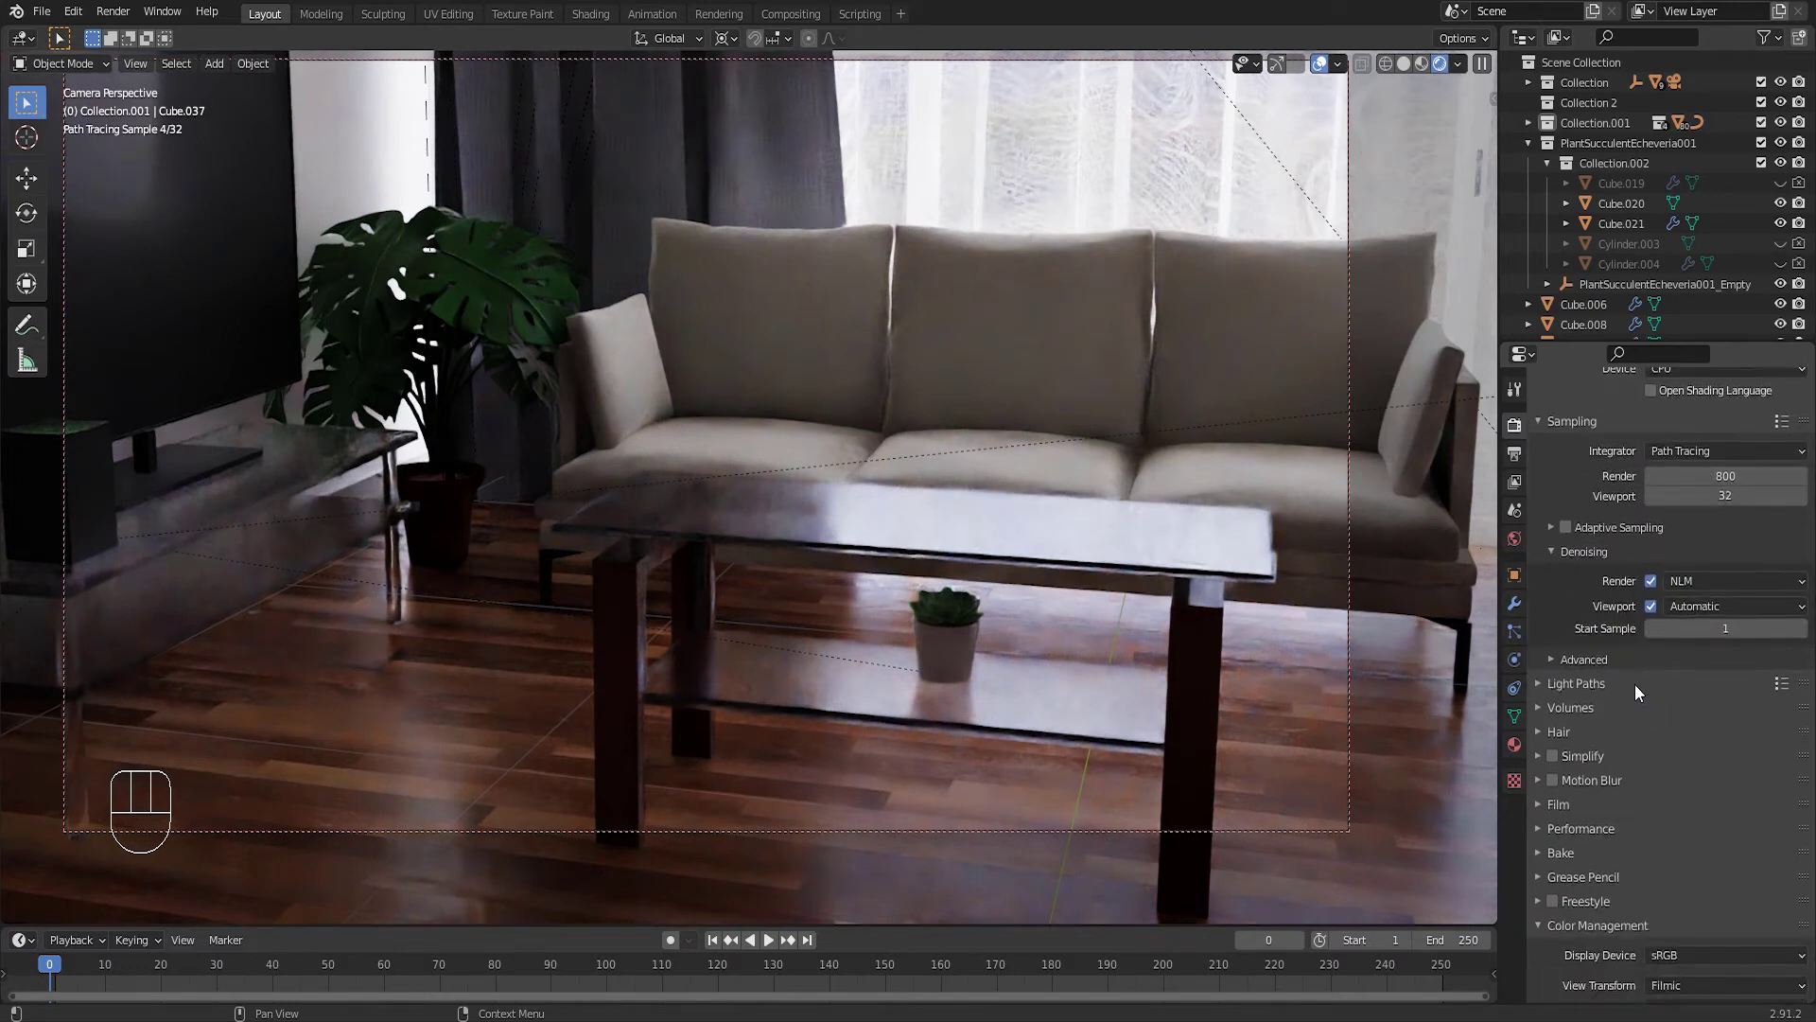
pyautogui.scroll(-2, 1634, 684)
pyautogui.scroll(2, 1665, 748)
pyautogui.scroll(1, 1663, 750)
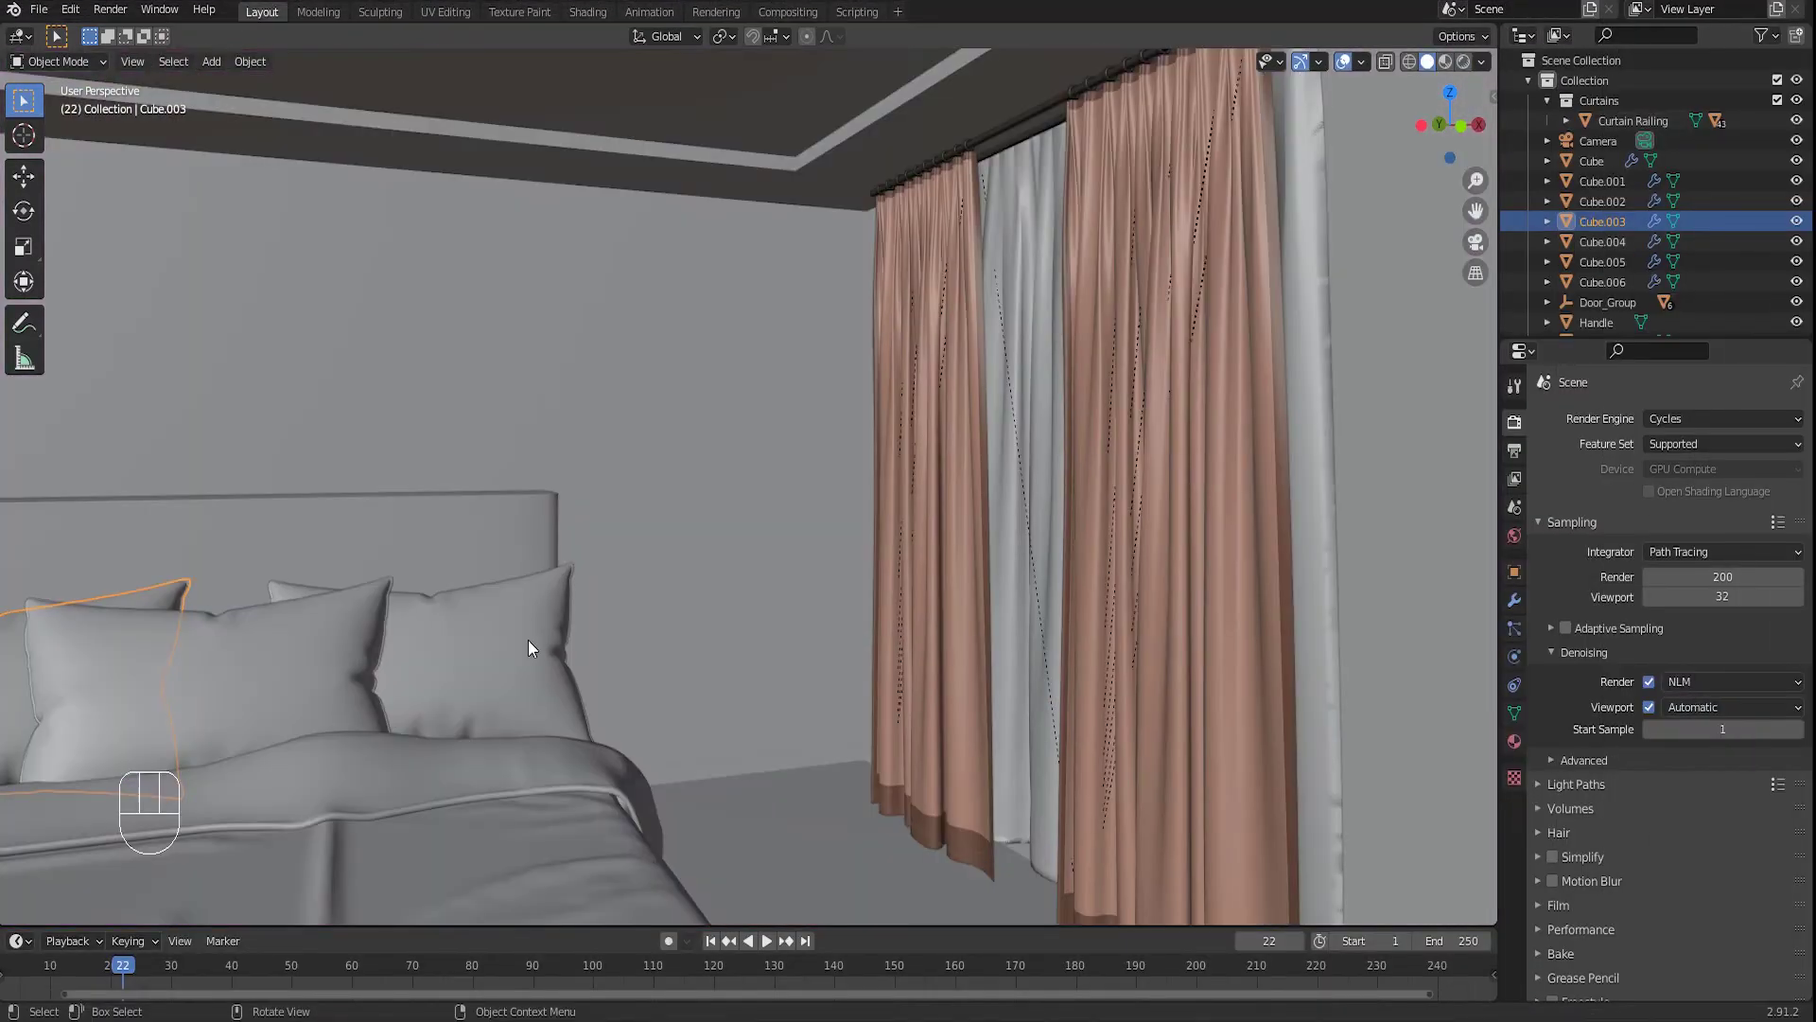
pyautogui.scroll(-5, 527, 641)
# Orbit the bedroom view and switch to the Shading workspace to inspect the dusk HDRI world nodes
pyautogui.moveTo(513, 696); pyautogui.dragTo(652, 521, button='middle')
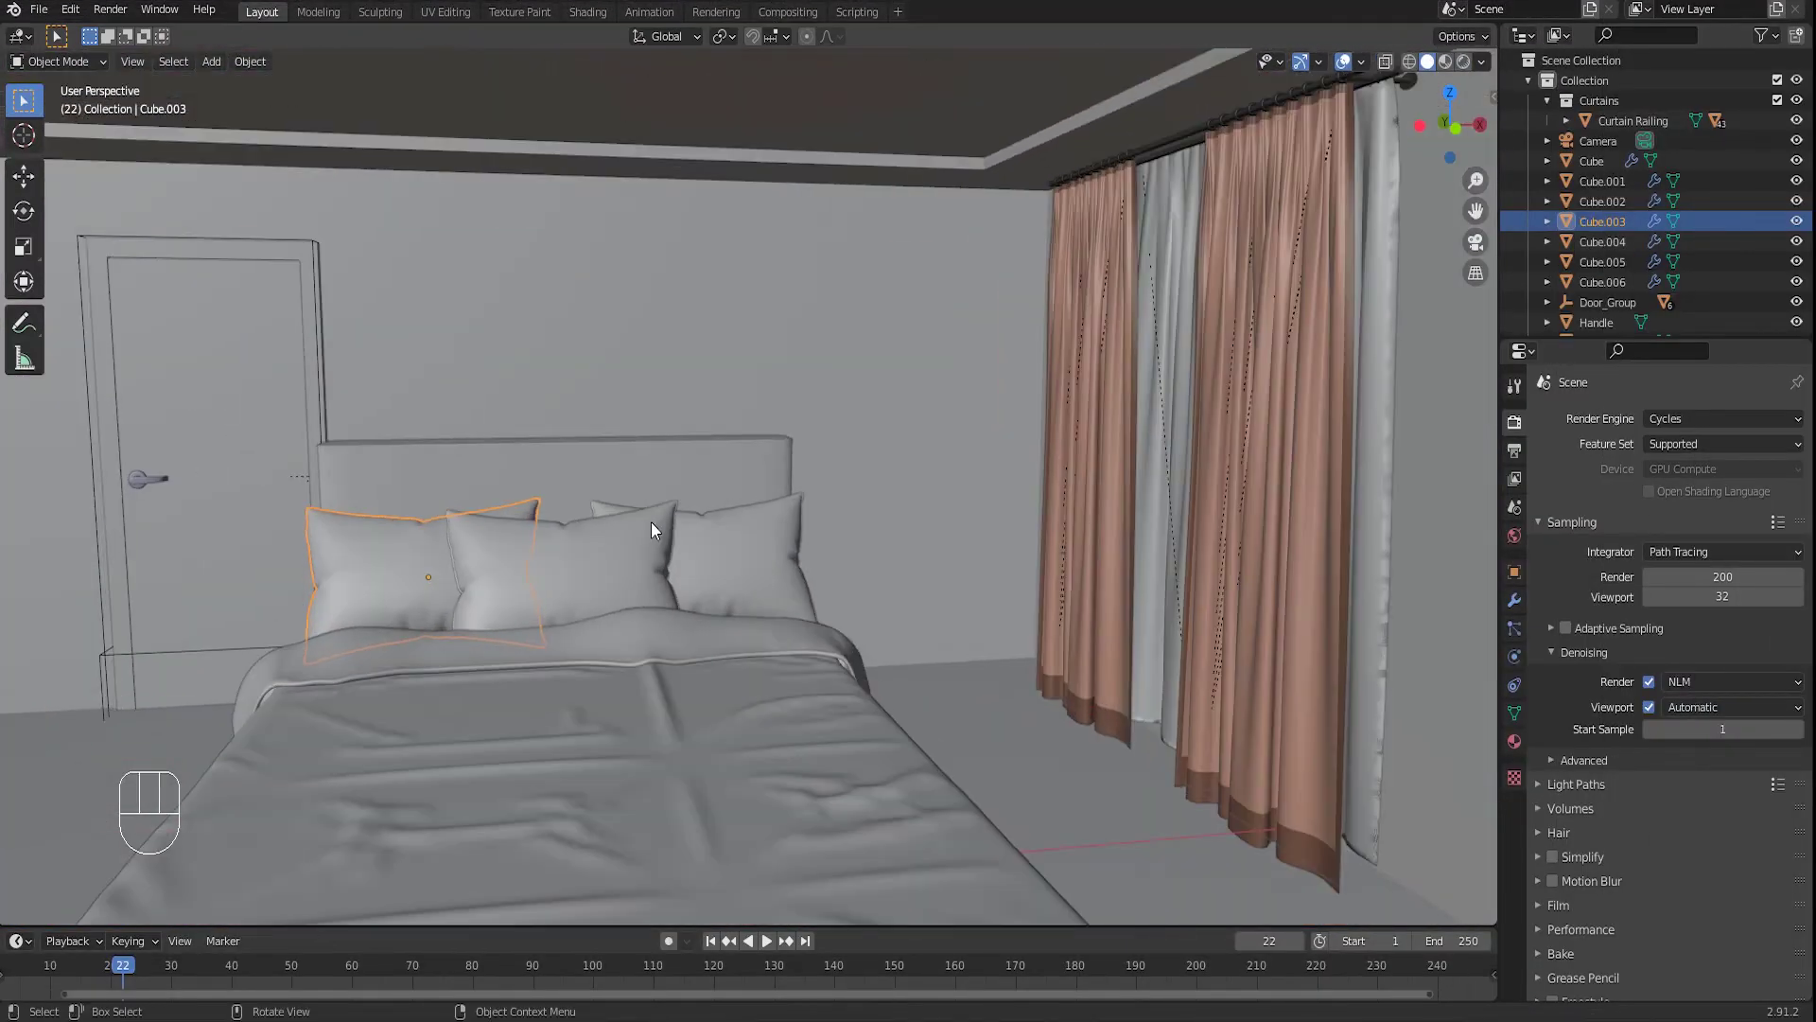
pyautogui.click(588, 11)
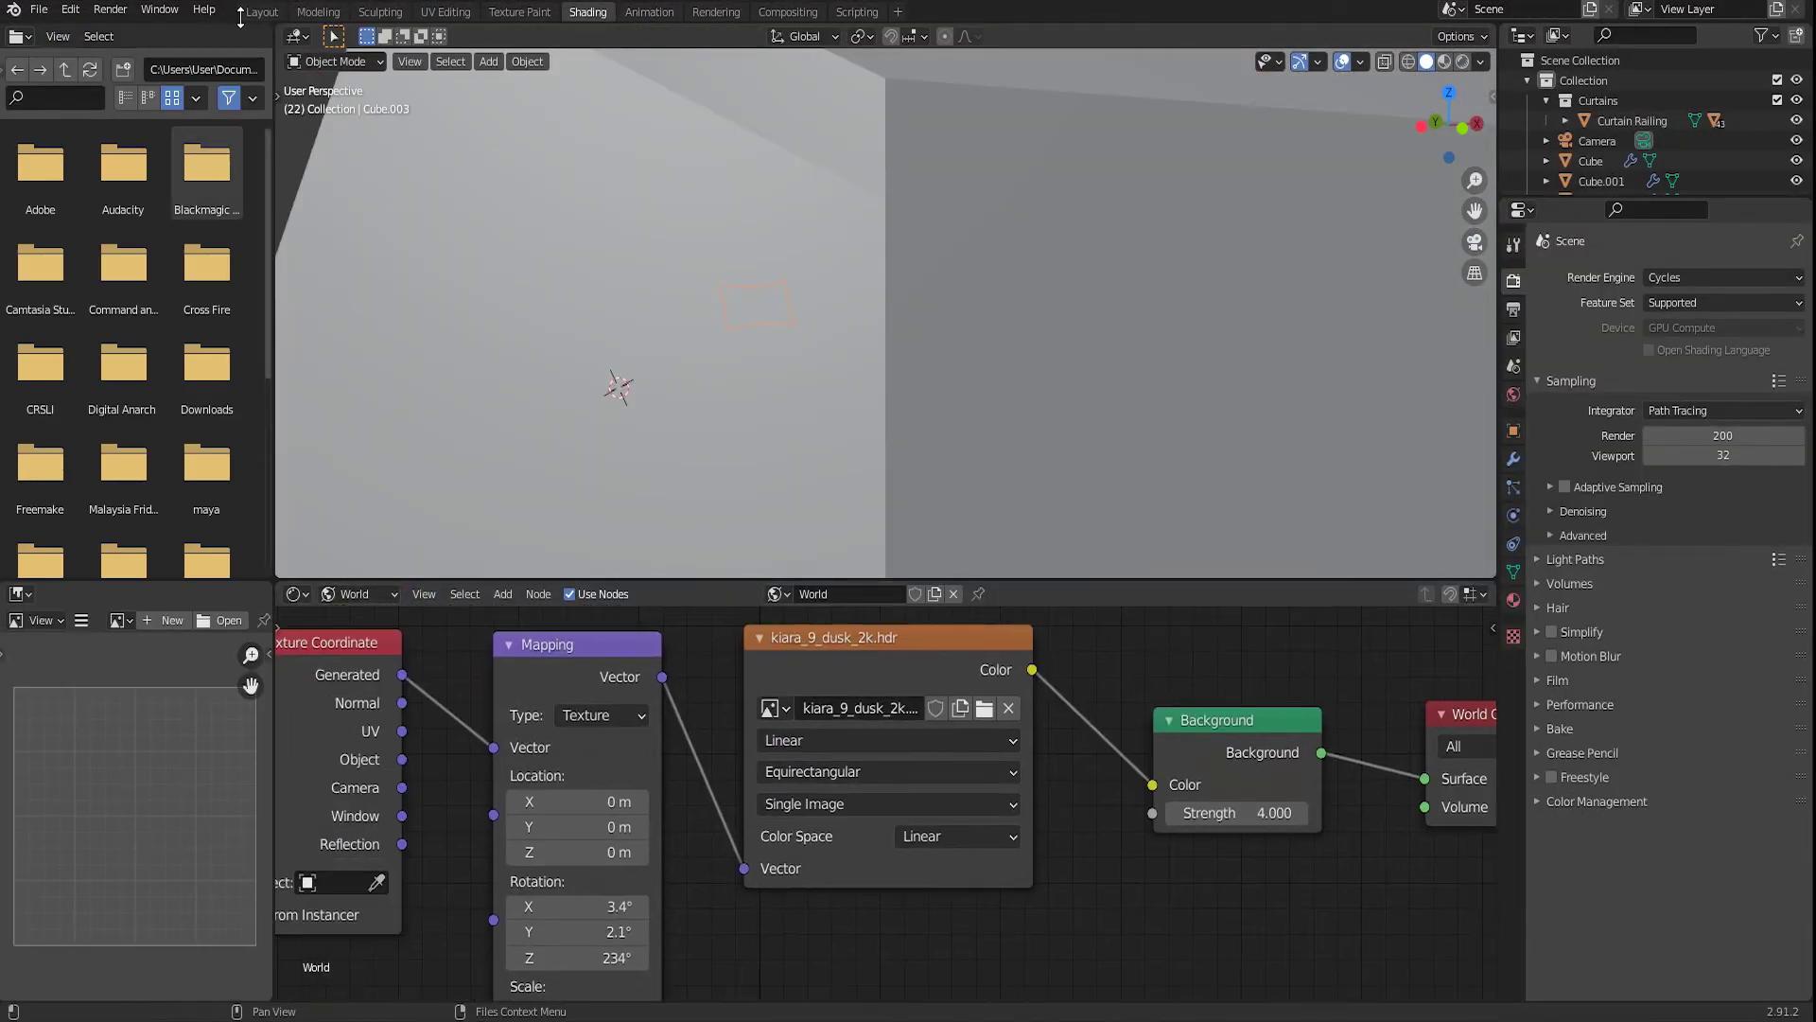